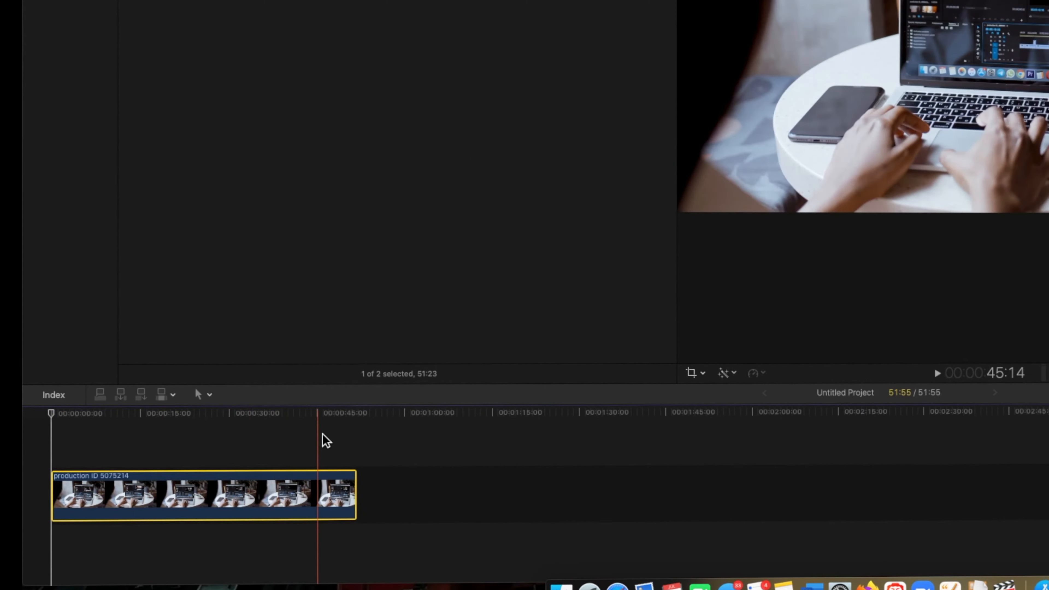
Widen the viewer by narrowing the browser area, and activate the Select tool for the timeline clip
drag(677, 248, 322, 248)
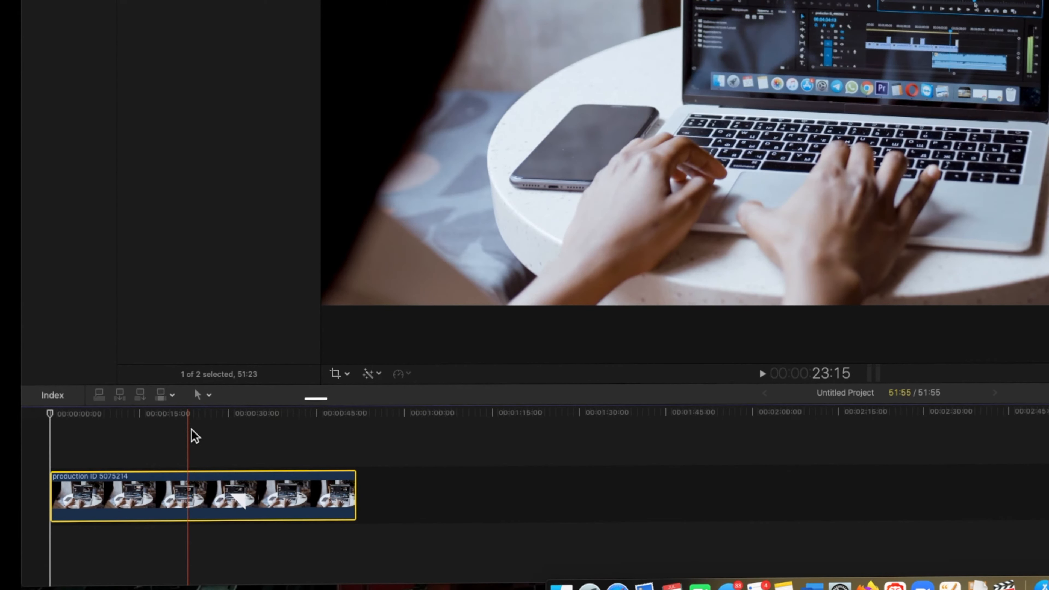
click(209, 396)
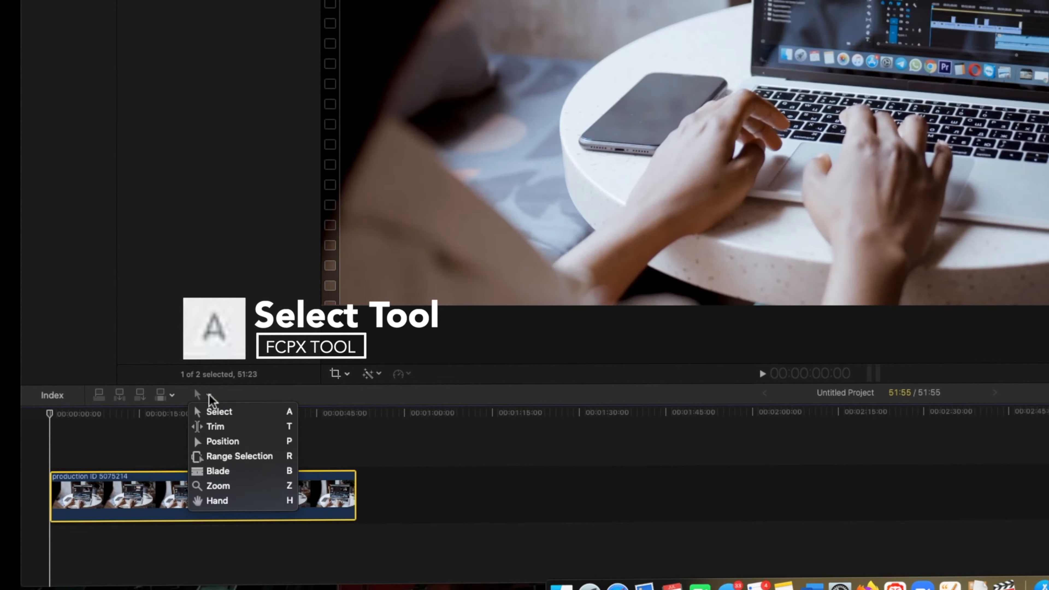
click(218, 412)
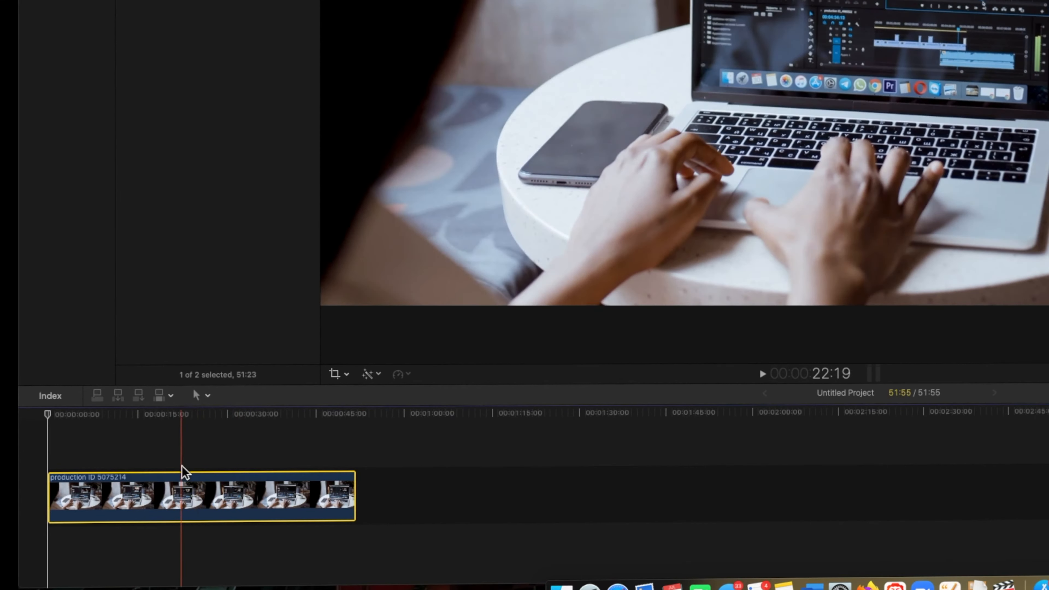
mouse_move(200, 500)
mouse_down()
mouse_move(345, 438)
mouse_move(497, 534)
mouse_move(220, 522)
mouse_move(272, 469)
mouse_move(202, 457)
mouse_move(300, 532)
mouse_move(200, 494)
mouse_move(458, 487)
mouse_move(182, 508)
mouse_move(206, 498)
mouse_up()
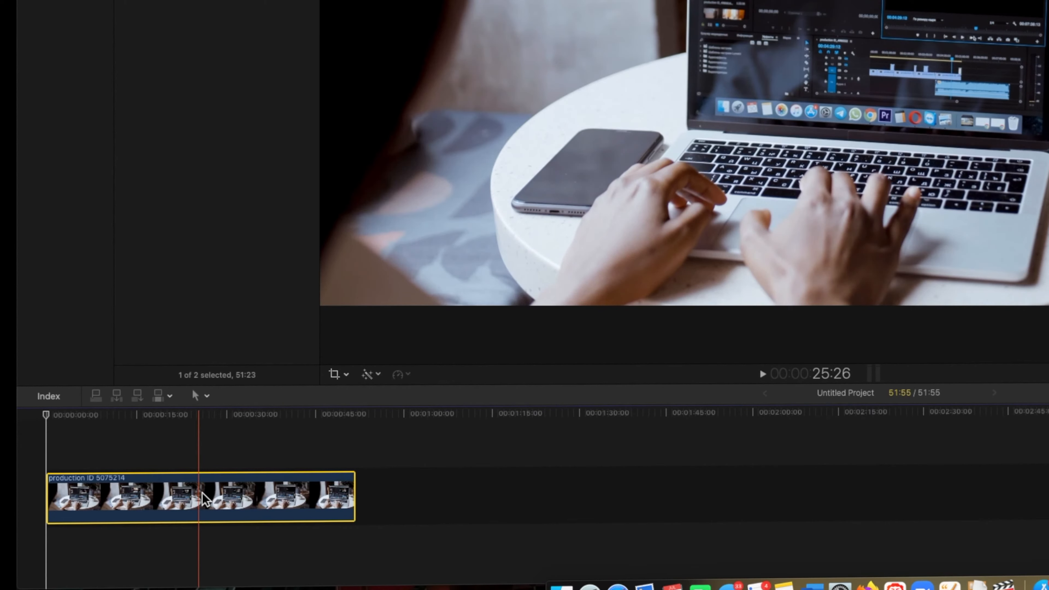
Cut the timeline clip at four points with the Blade tool, the first at about 16:21 and the last at about 42:28
key(b)
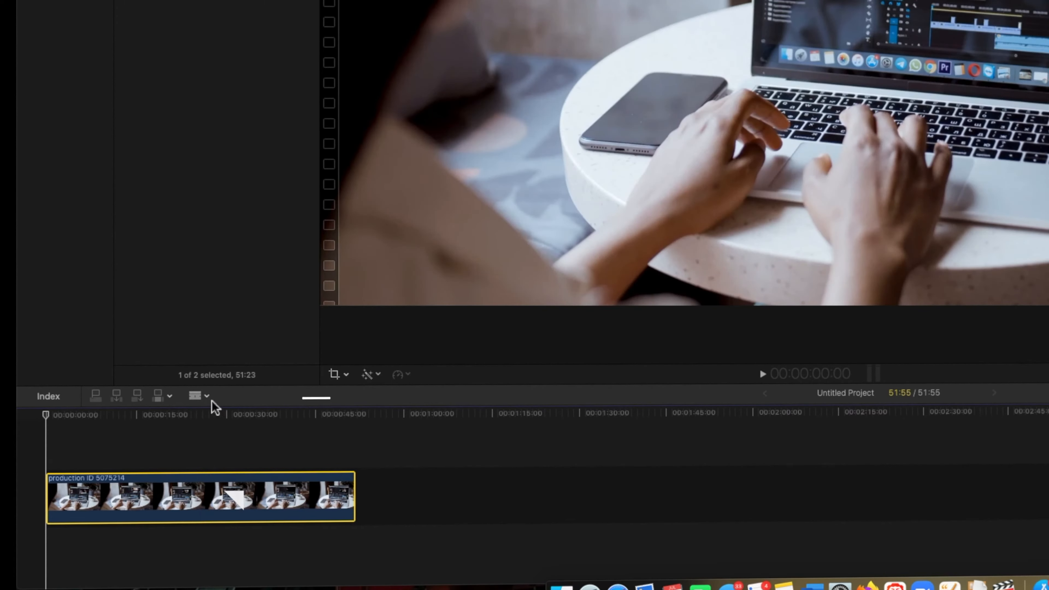
click(200, 396)
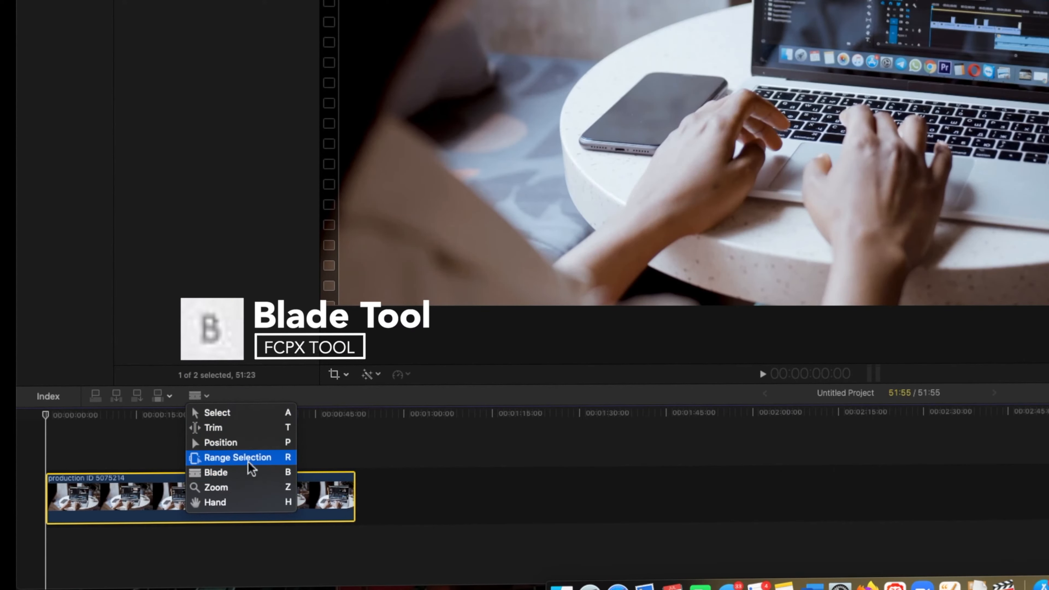
click(248, 472)
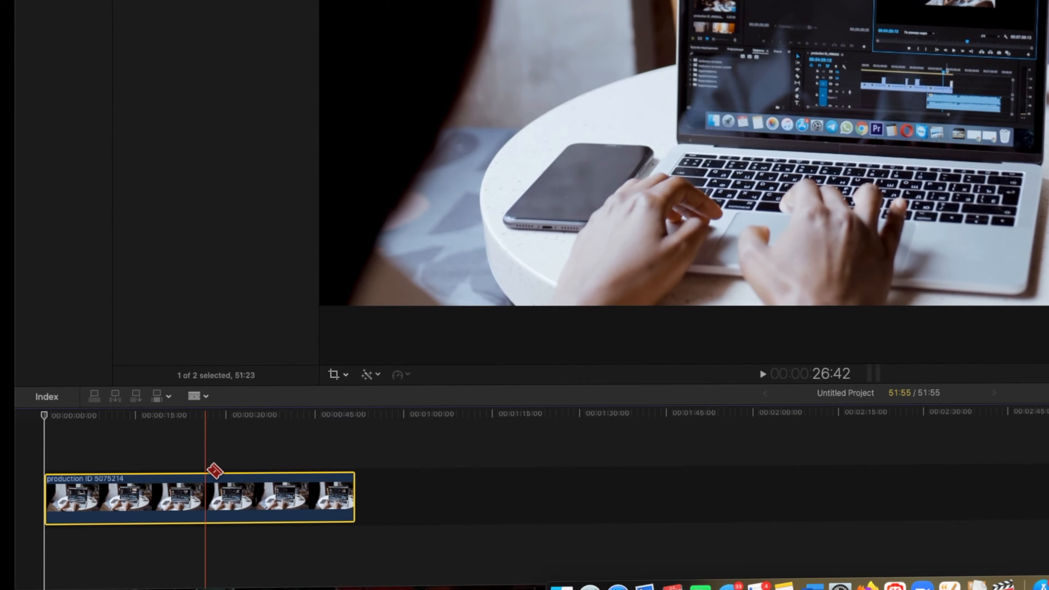
click(143, 499)
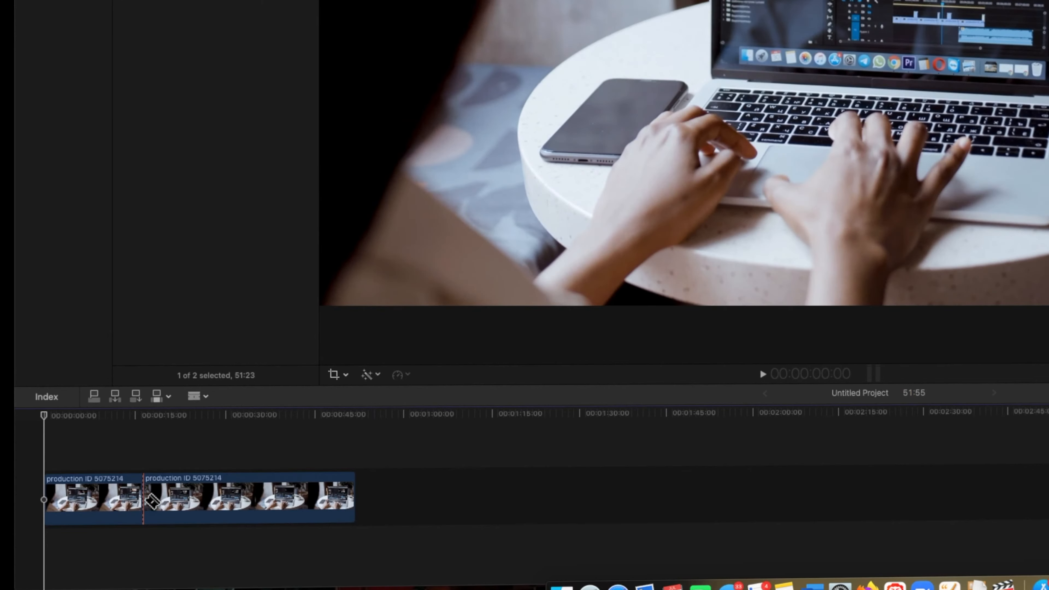
click(179, 499)
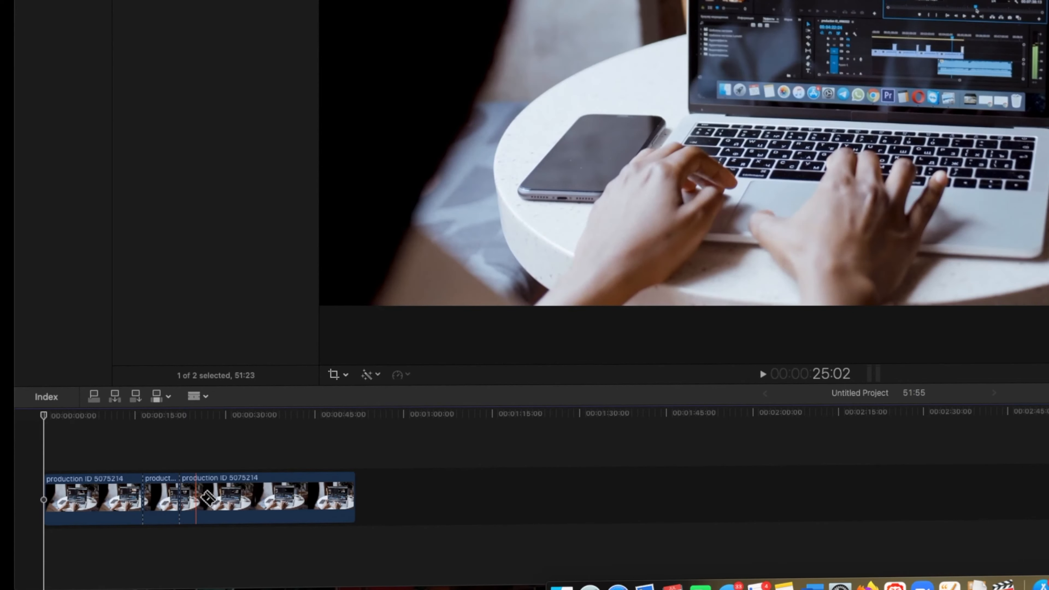
click(238, 498)
click(300, 498)
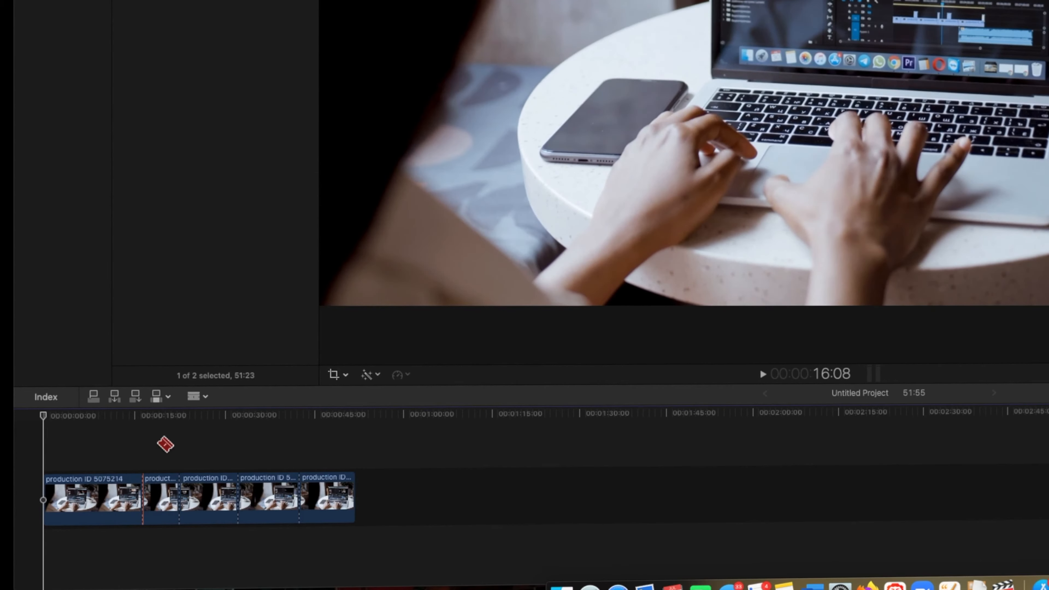
Undo all four blade cuts so the timeline holds a single clip
key(super+z)
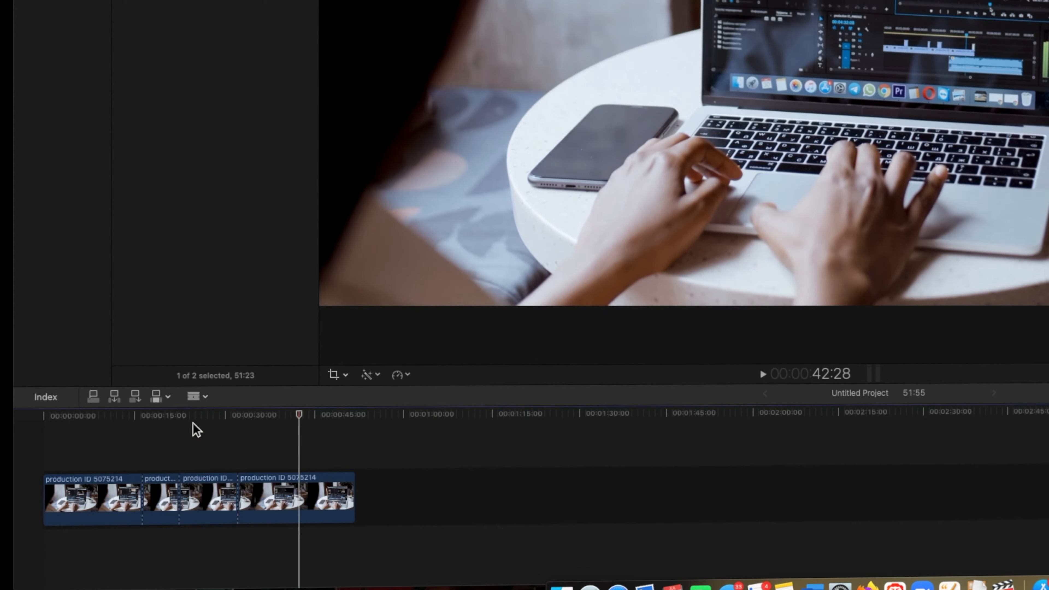
key(super+z)
key(super+z)
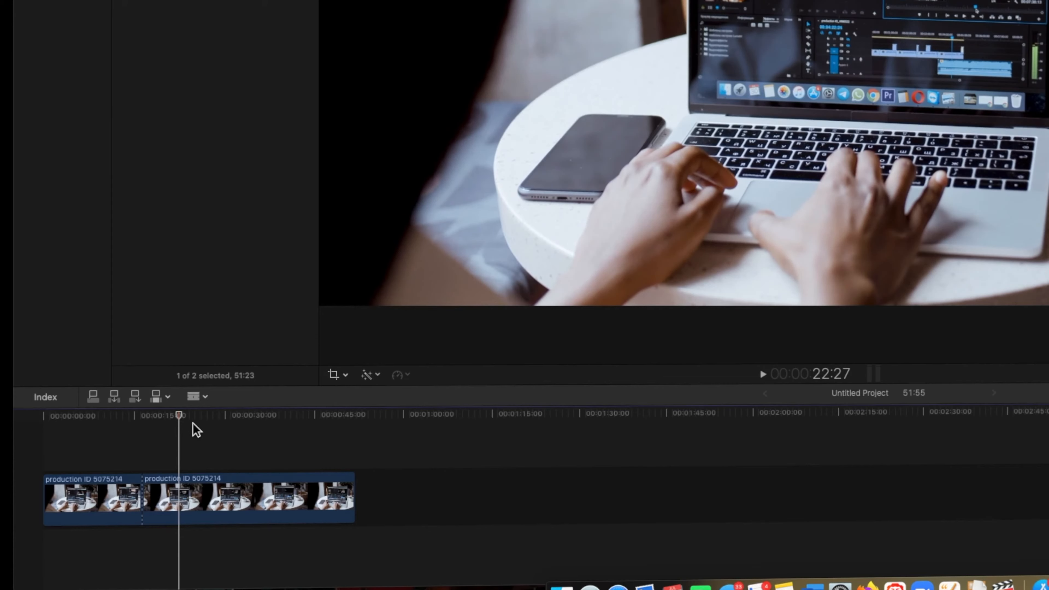
key(super+z)
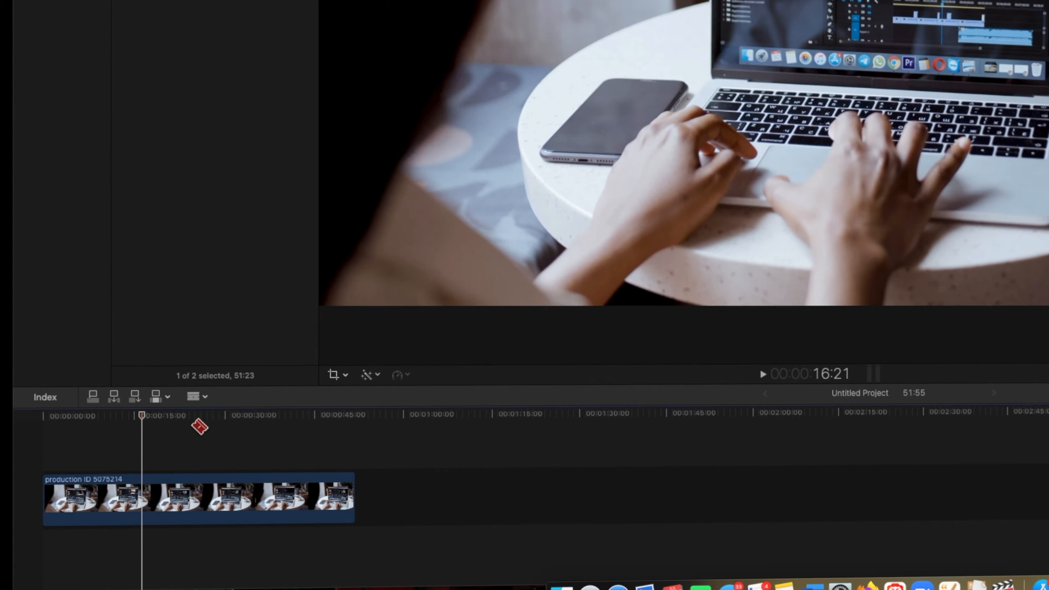
Split the timeline clip into two at about 25 seconds with the Blade tool
key(a)
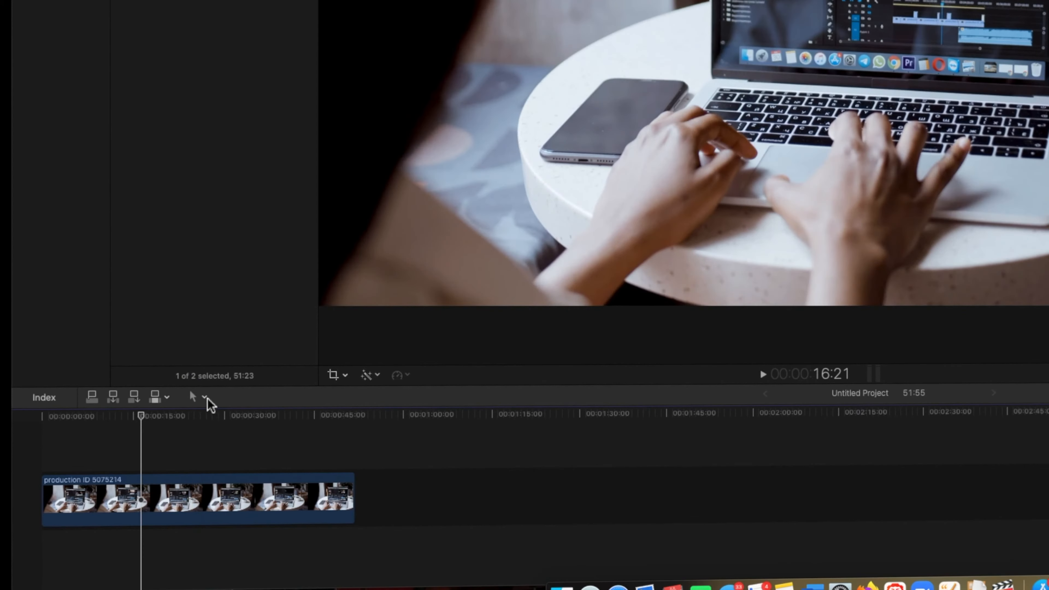
click(205, 397)
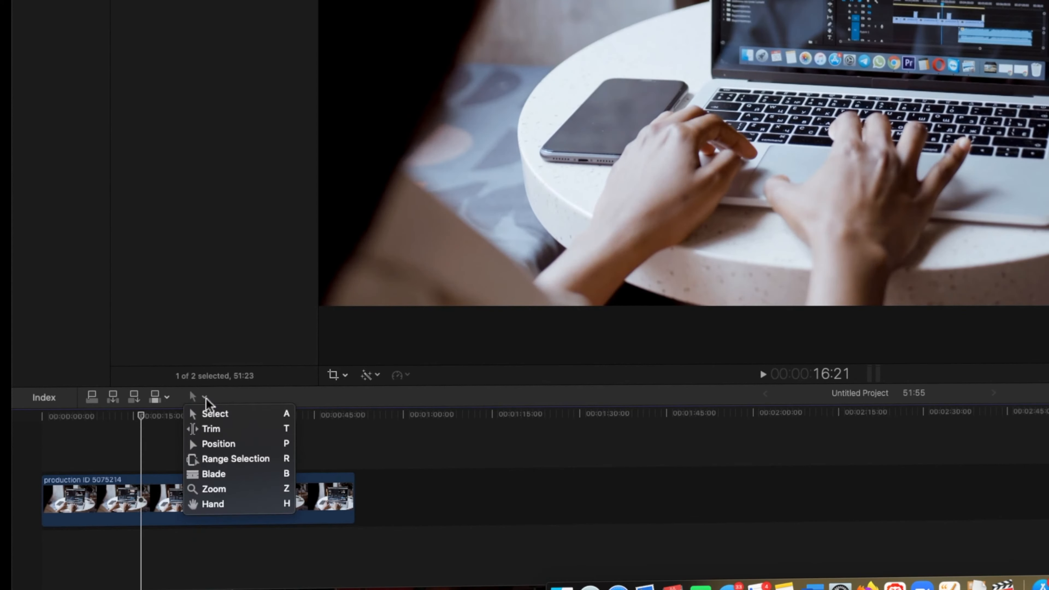
click(216, 426)
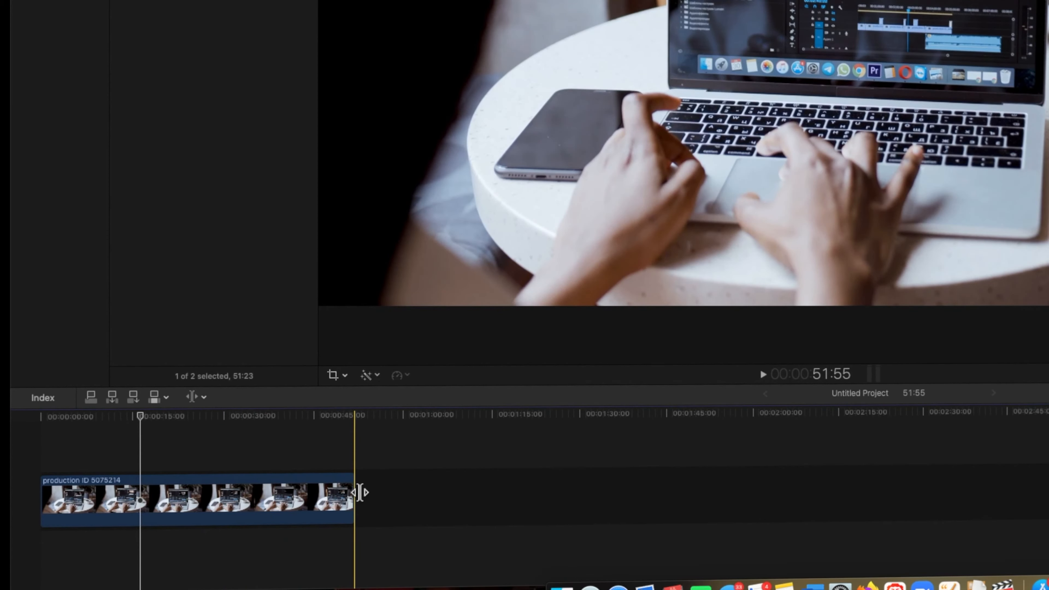
key(b)
click(195, 502)
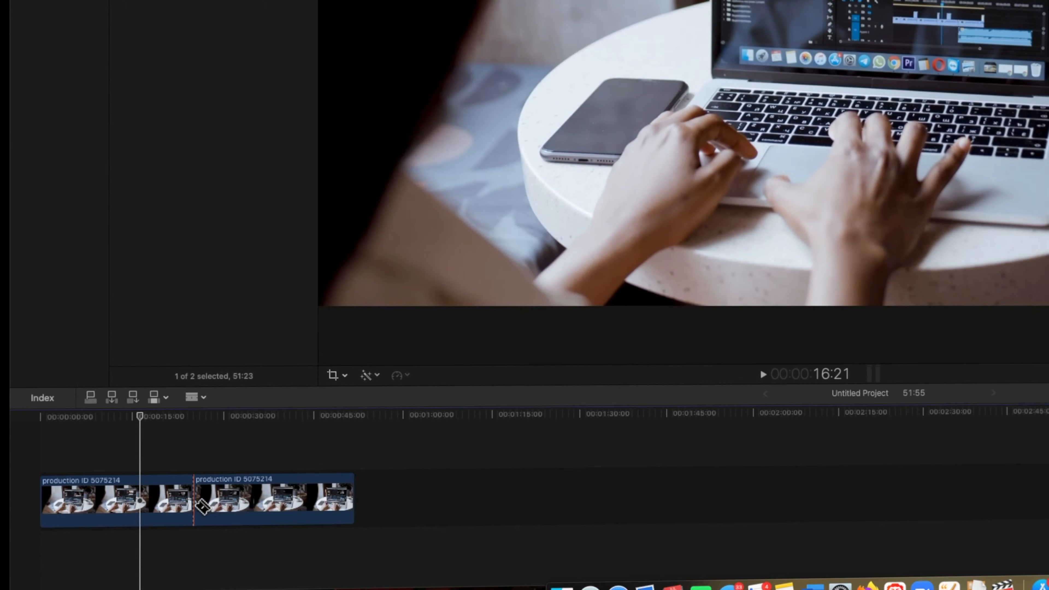
Roll the edit point between the two clips with the Trim tool back to about 19 seconds, and place the playhead there
key(t)
mouse_move(195, 500)
mouse_down()
mouse_move(252, 500)
mouse_move(129, 500)
mouse_move(201, 500)
mouse_up()
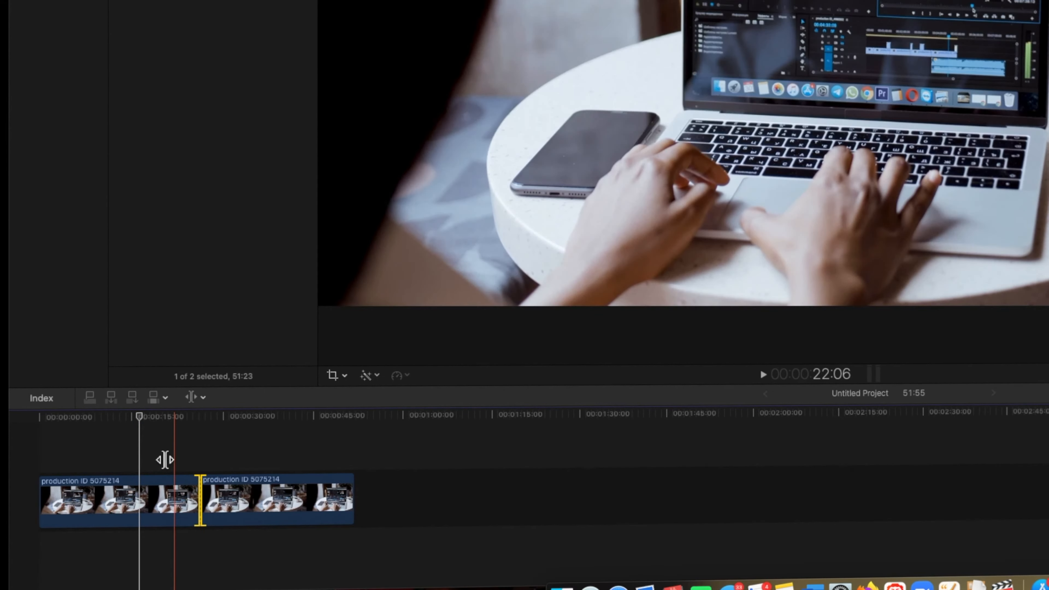
key(space)
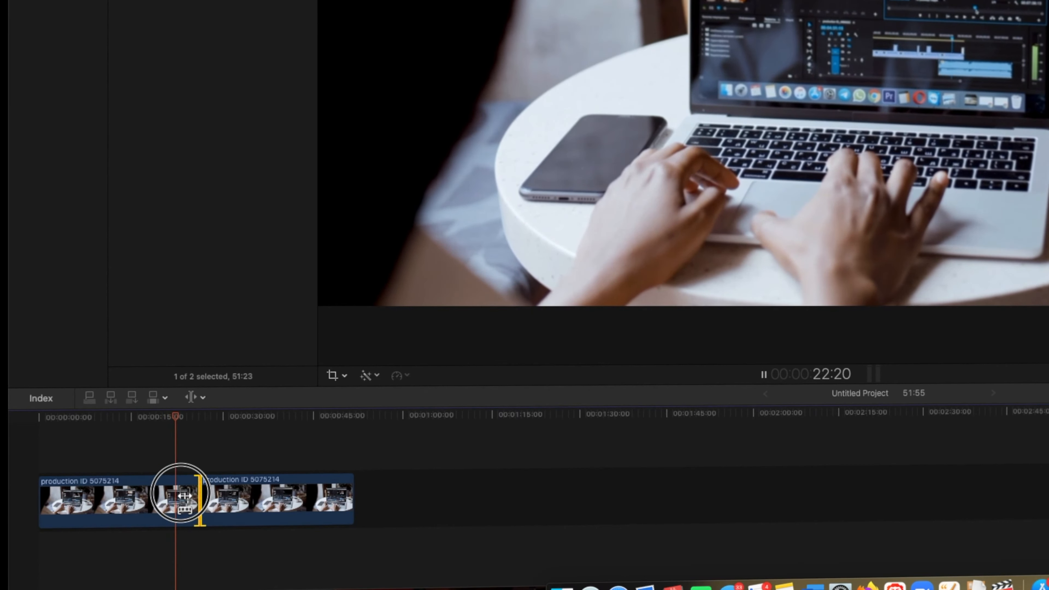
key(space)
drag(193, 496, 157, 498)
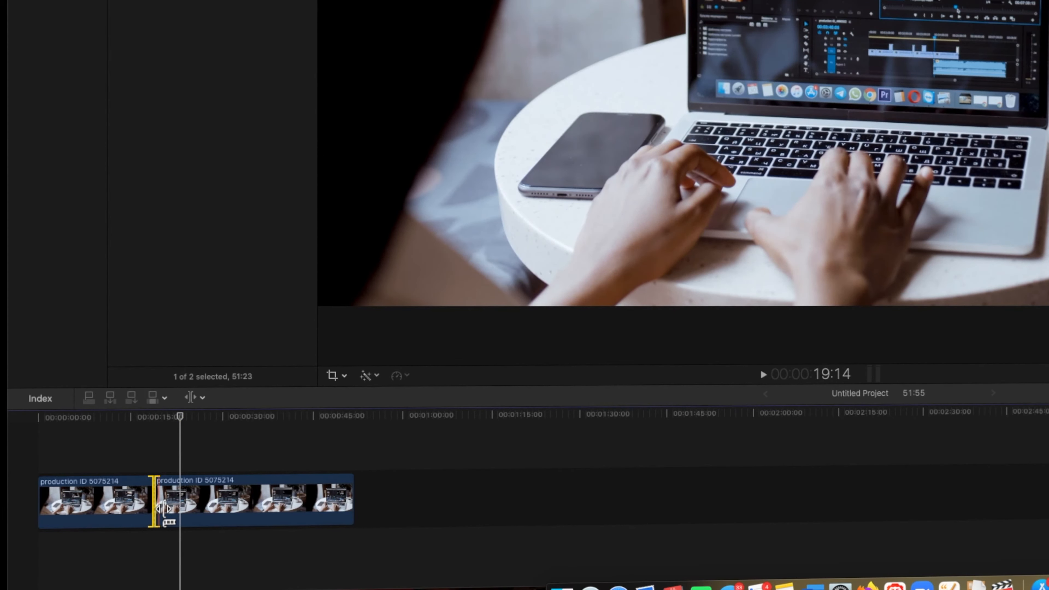
click(160, 453)
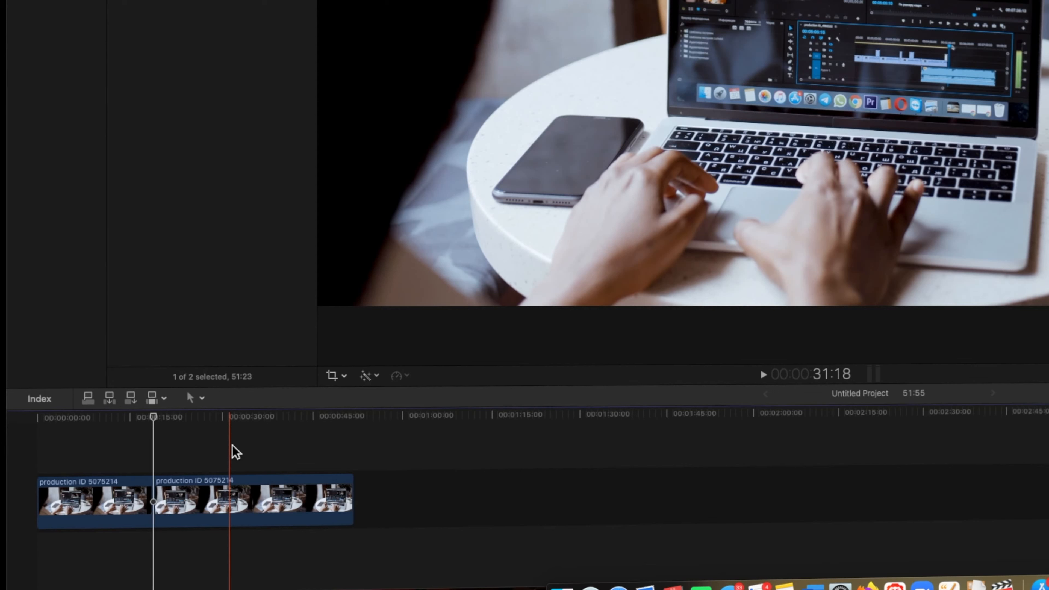
Mark a range of about 19:21 inside the second clip with the Range Selection tool and delete it
key(t)
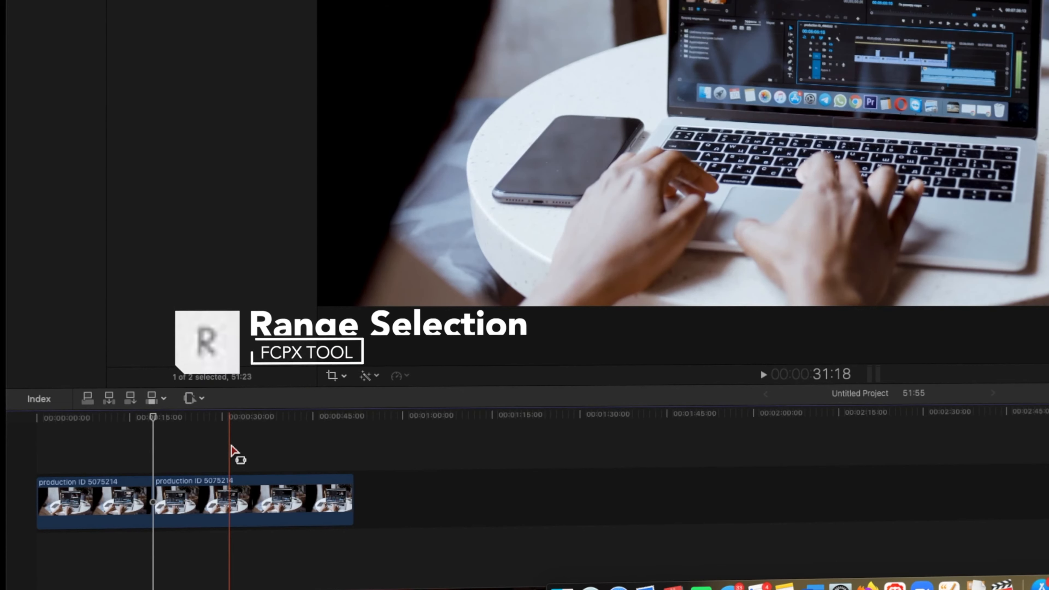
click(201, 398)
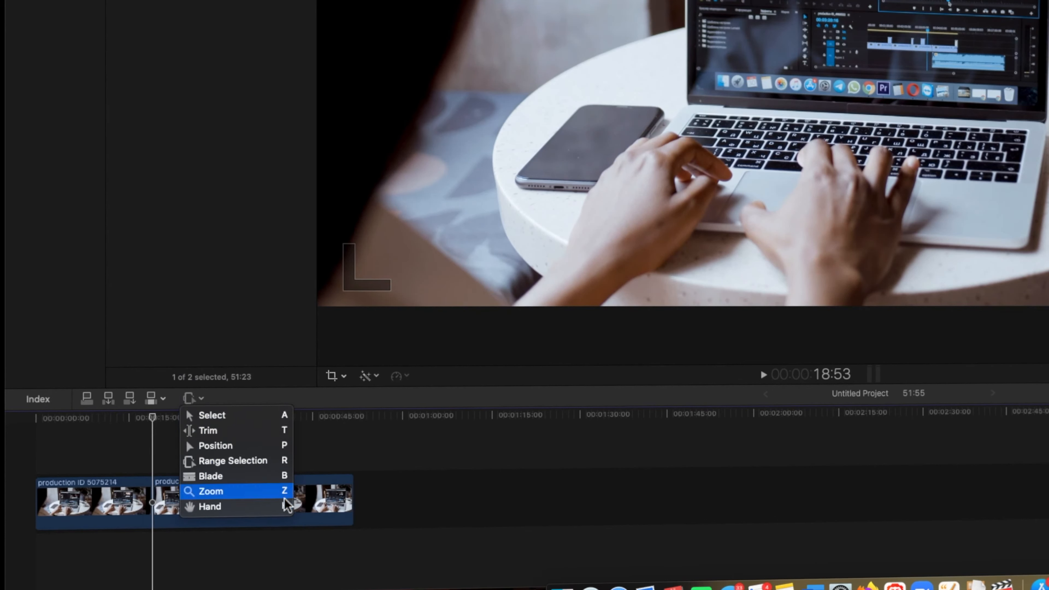
click(329, 458)
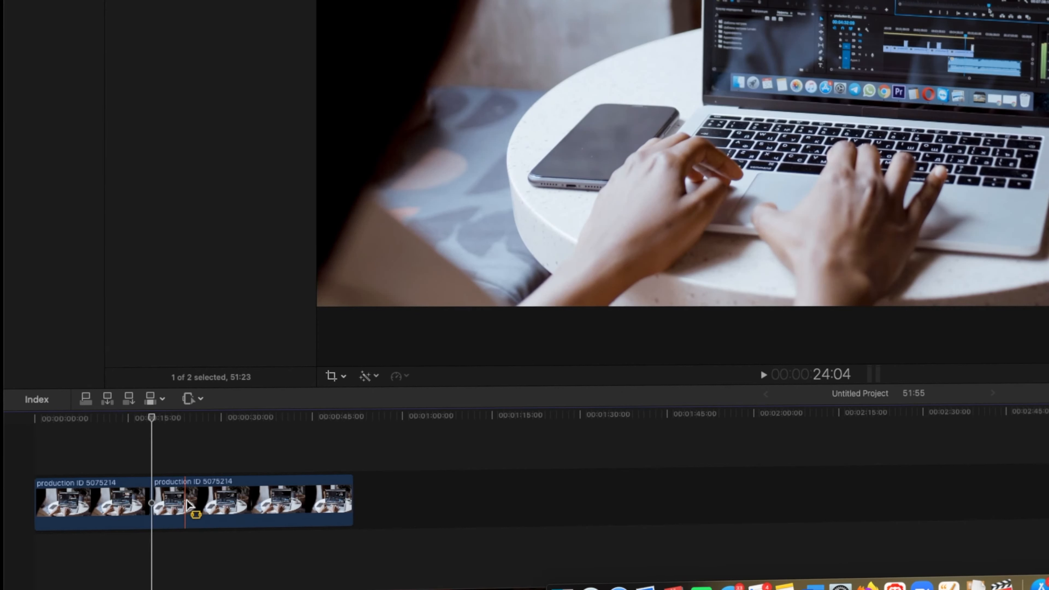
drag(186, 500, 313, 503)
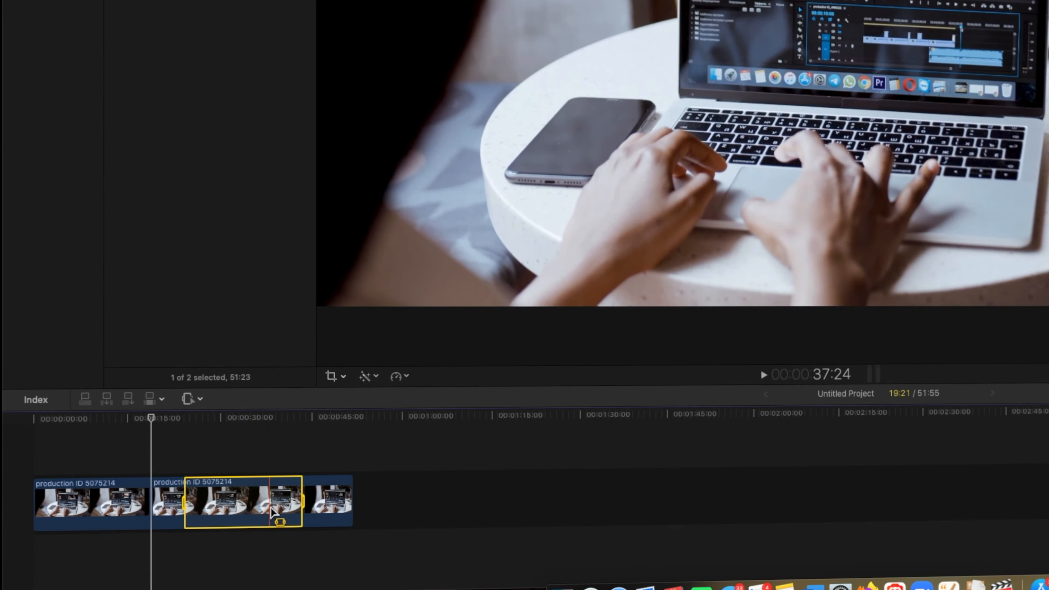
key(Delete)
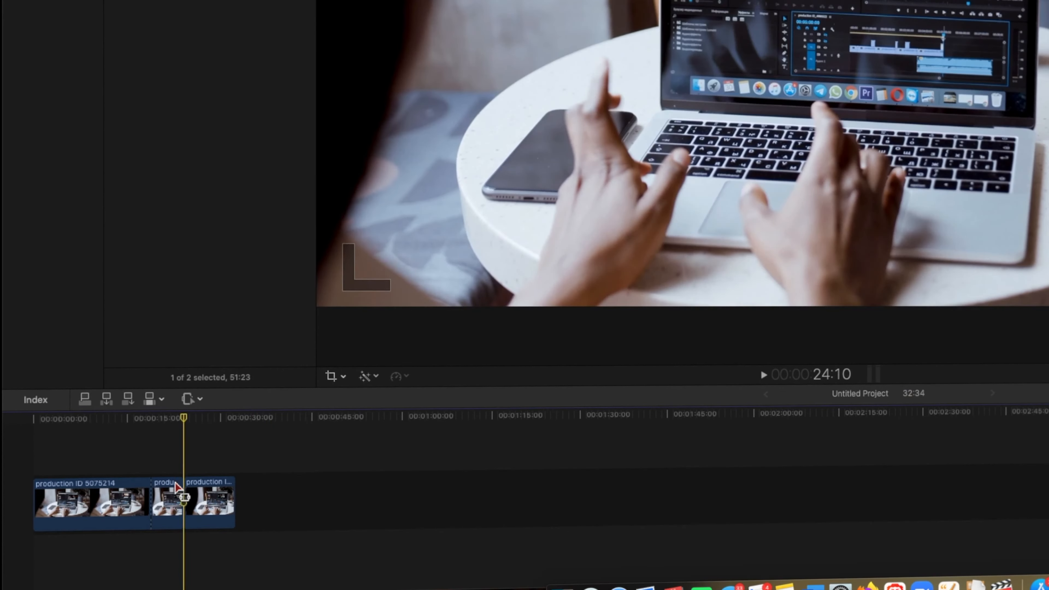
Undo the range deletion and clear the range selection on the second clip
drag(182, 418, 151, 420)
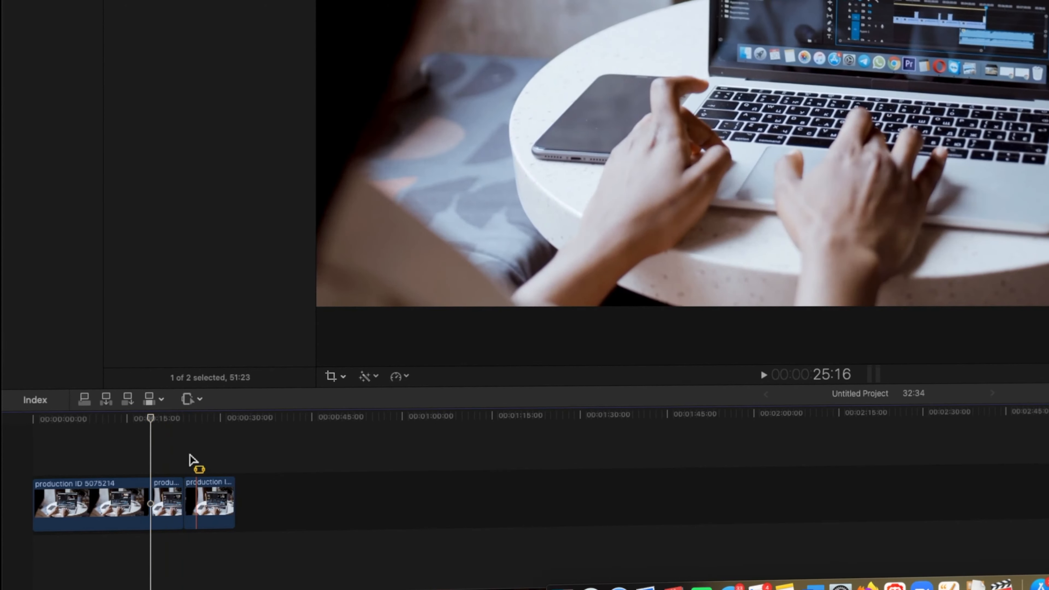
key(super+z)
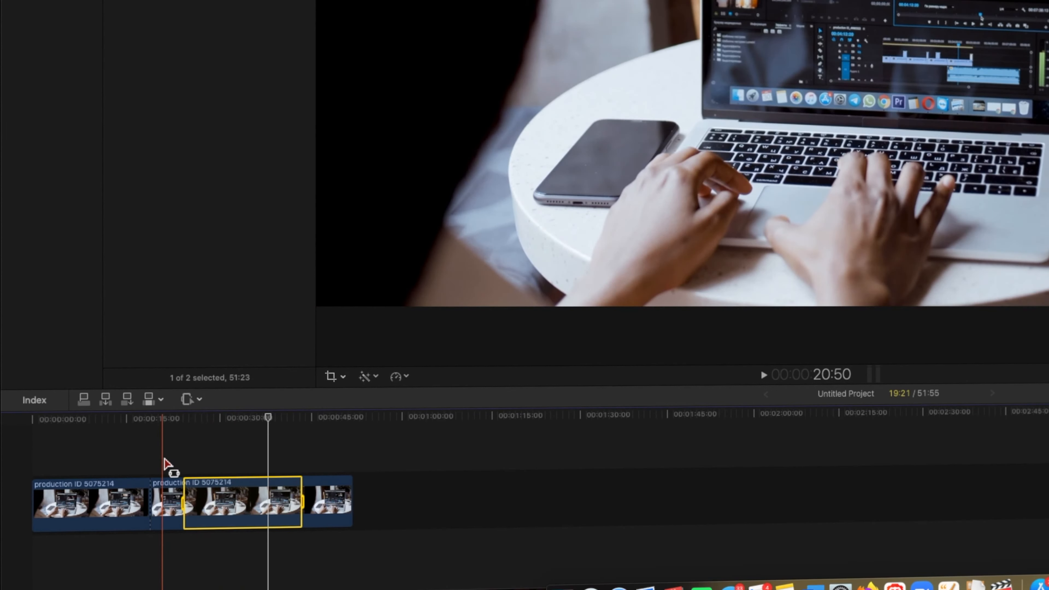
click(173, 459)
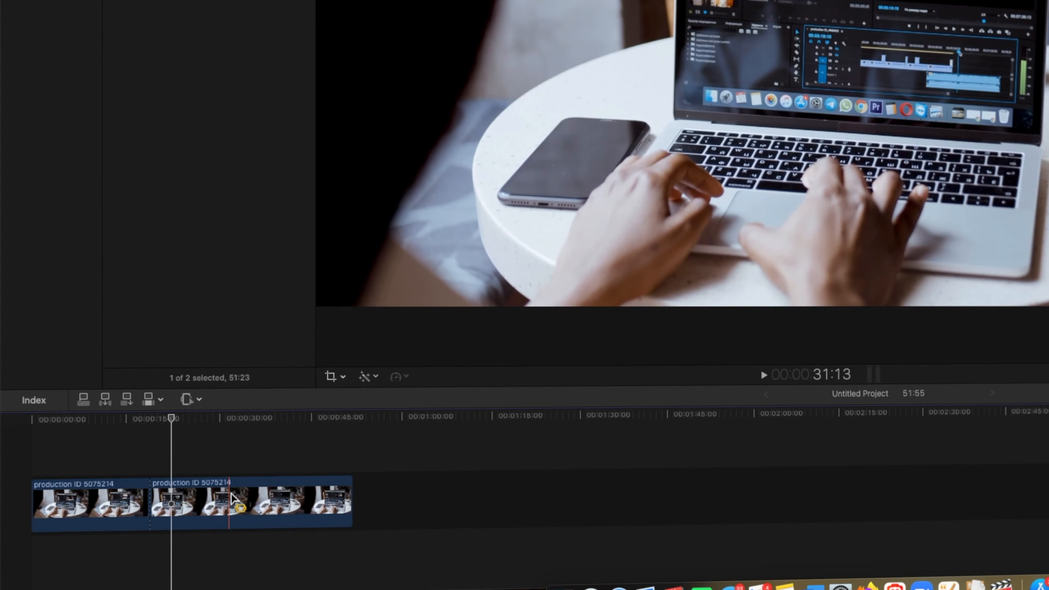
Mark a range of about 17:57 in the middle of the second clip, delete it, and undo the deletion
drag(195, 501, 306, 504)
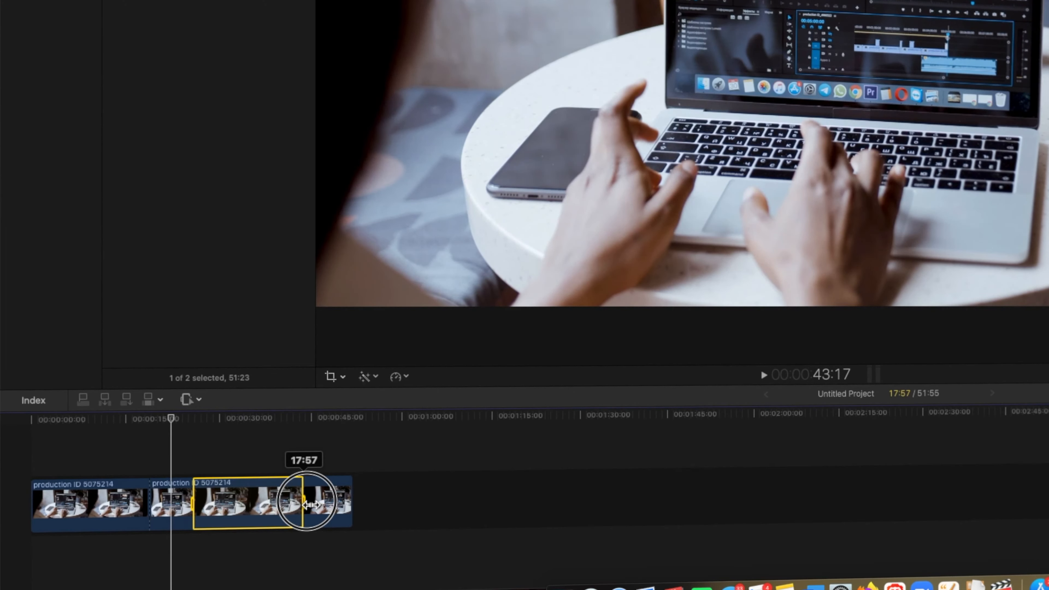
key(Delete)
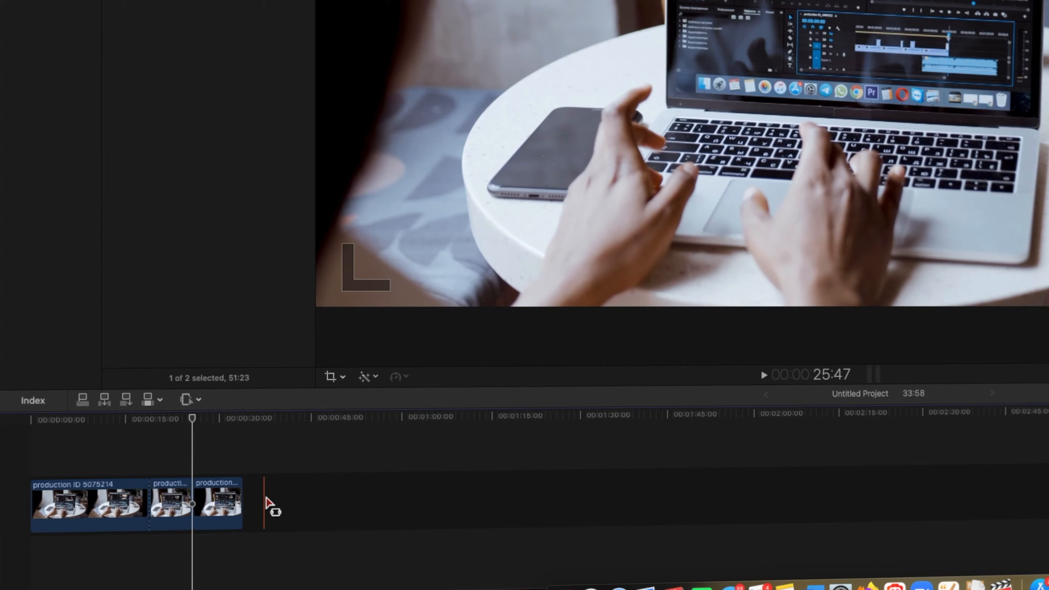
key(super+z)
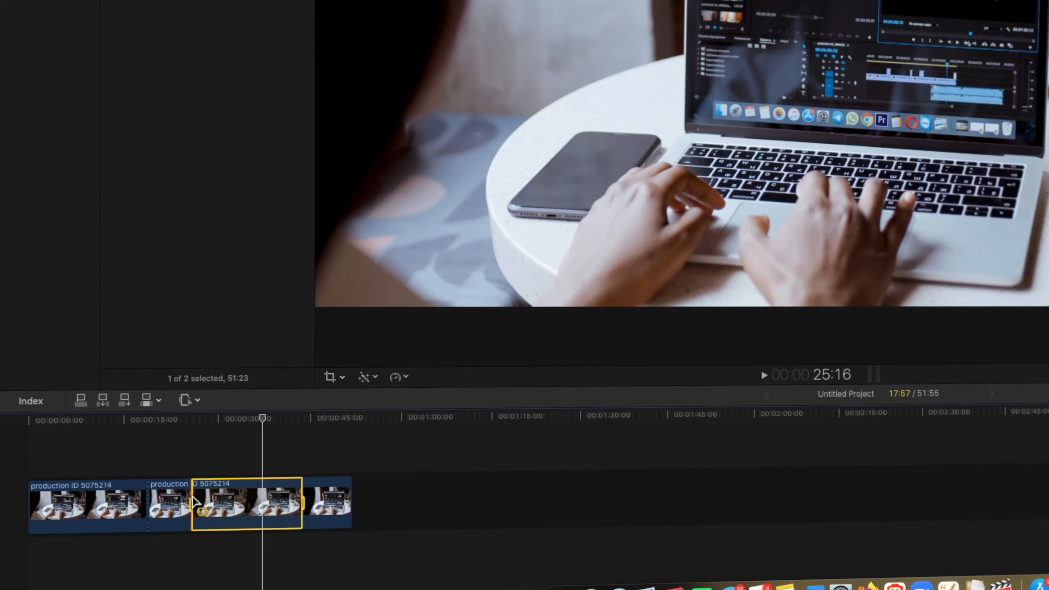
Activate the Position tool for the timeline
click(185, 400)
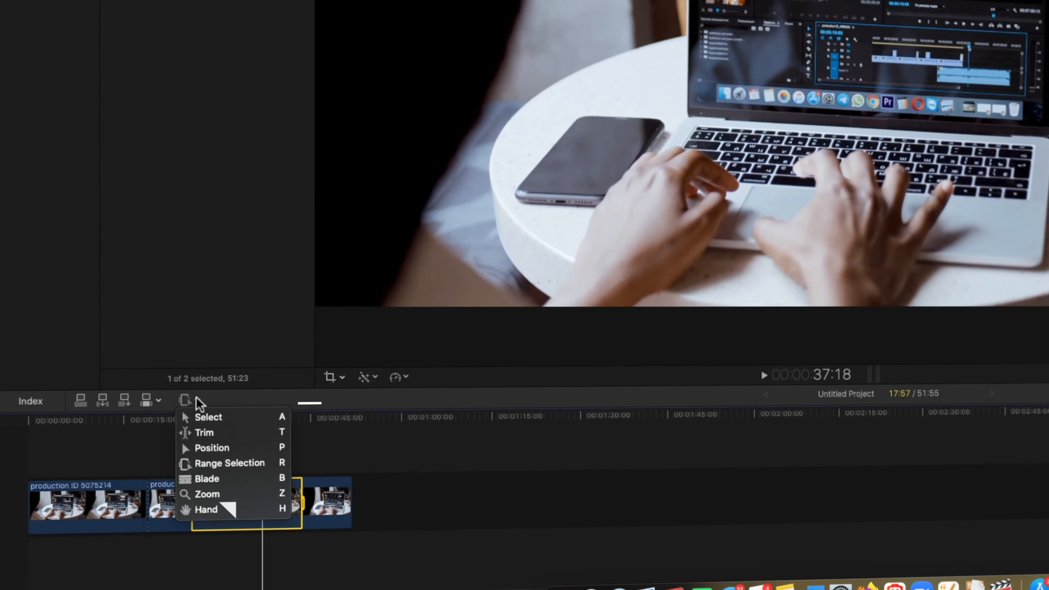
click(232, 447)
key(a)
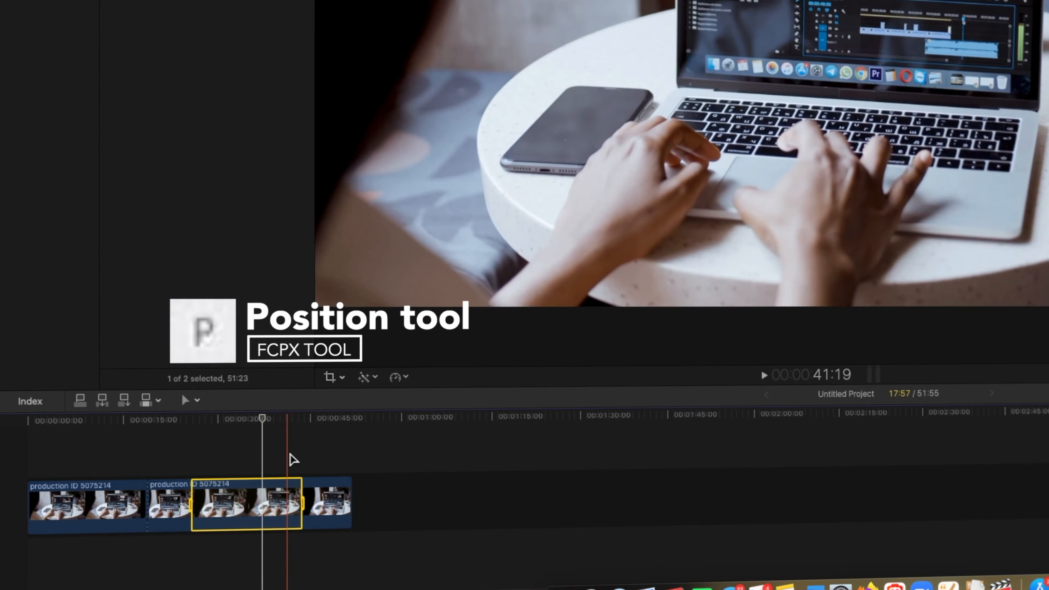
click(289, 454)
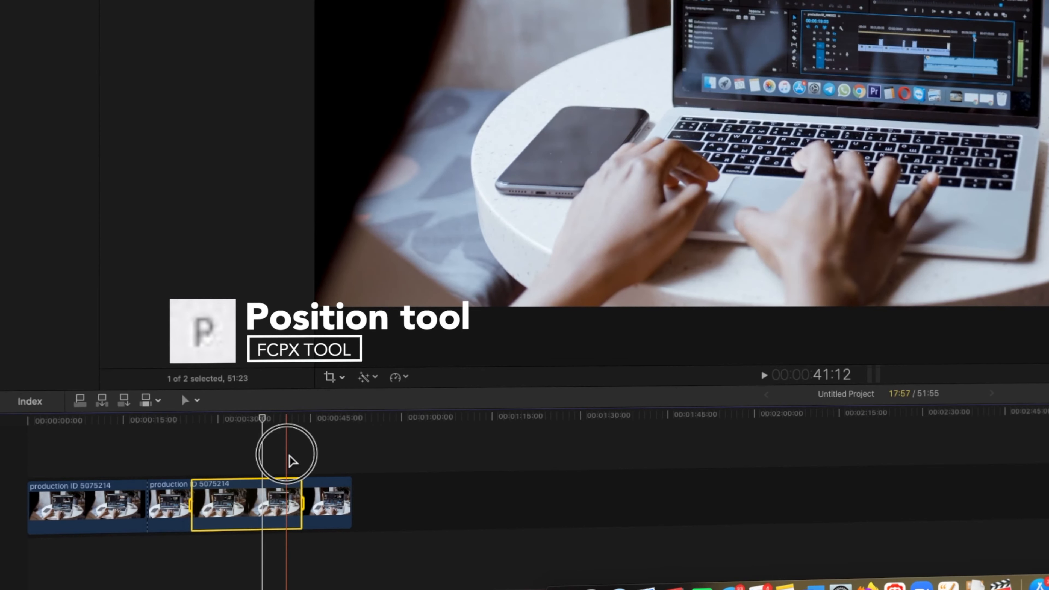
Move the second clip above the first at the timeline start with the Position tool, and shorten the gap left behind to 14:09
click(266, 491)
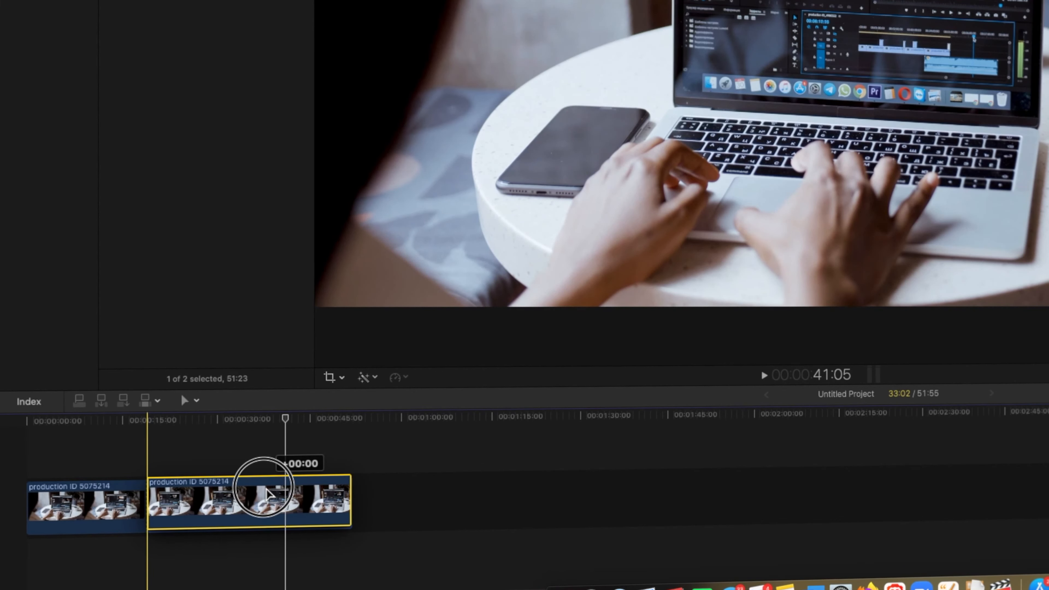
drag(266, 489, 144, 452)
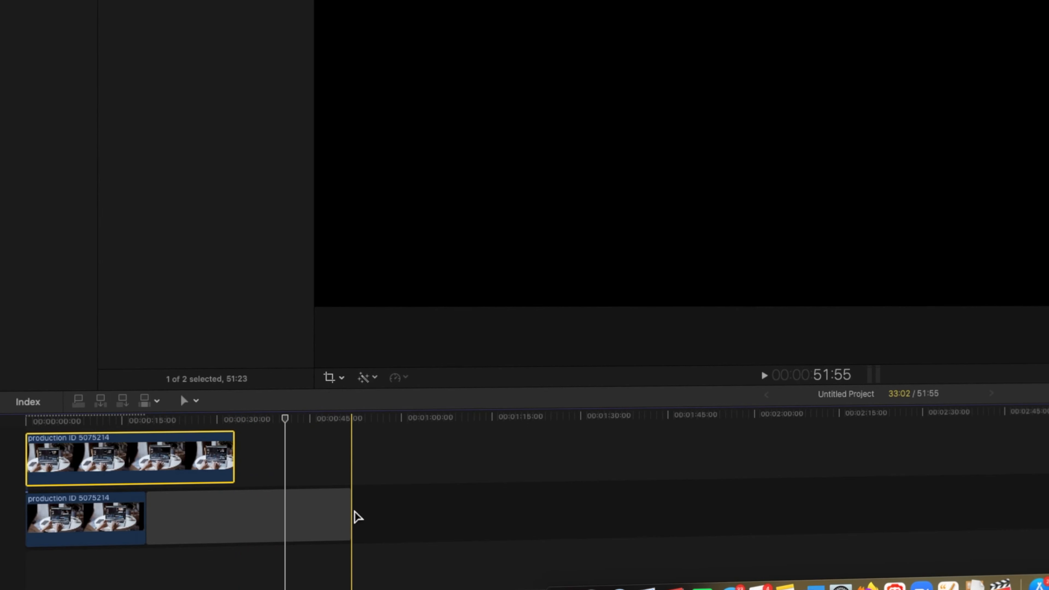
click(322, 511)
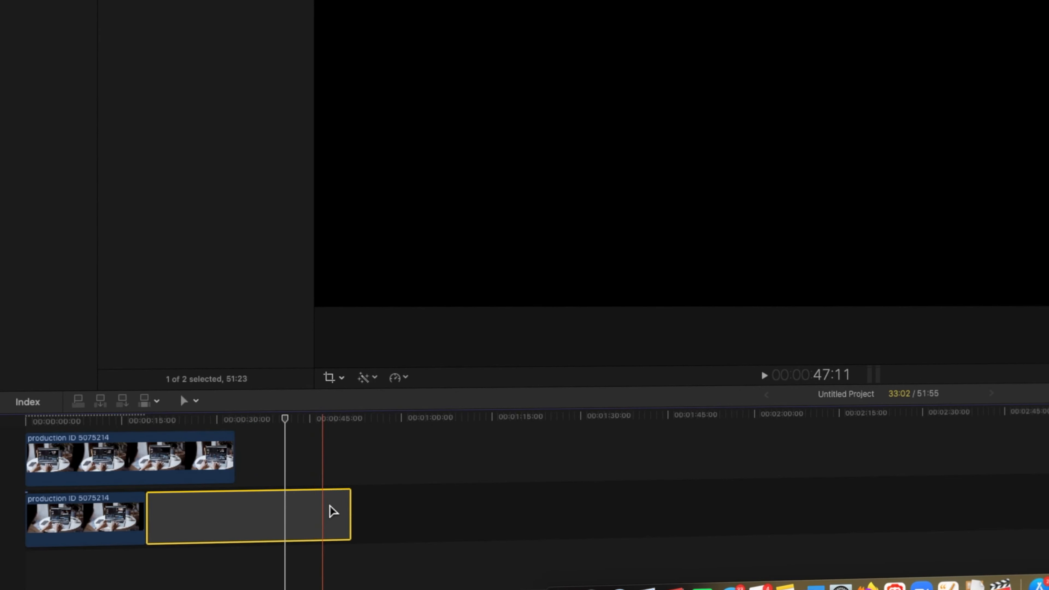
drag(352, 506, 234, 502)
Switch to the Hand tool and pan the timeline far ahead, past the clips, and back to its start
key(h)
drag(324, 487, 85, 498)
drag(533, 479, 250, 492)
drag(730, 468, 388, 474)
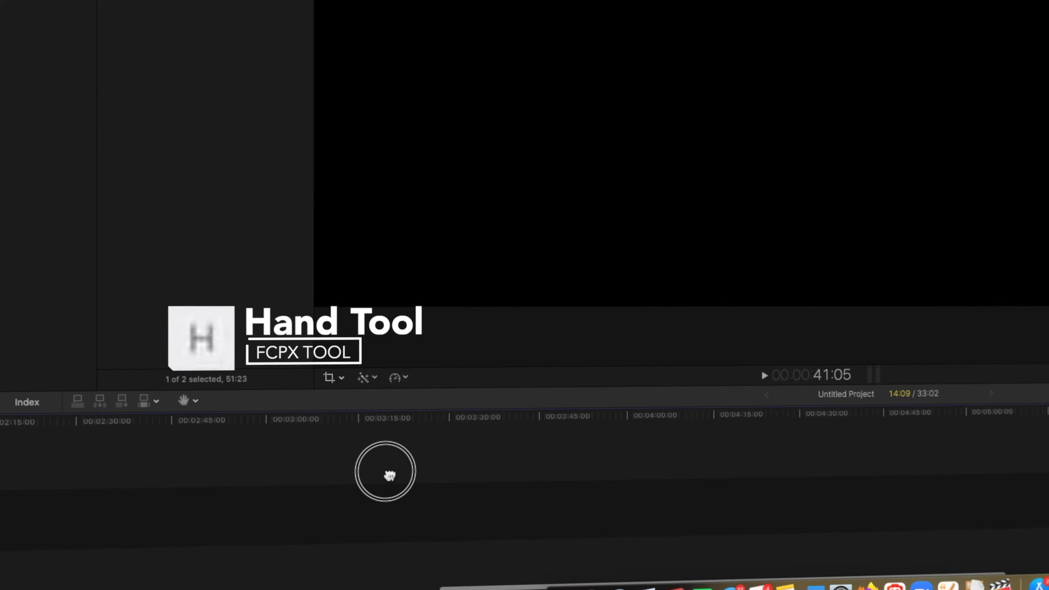
drag(855, 459, 1032, 445)
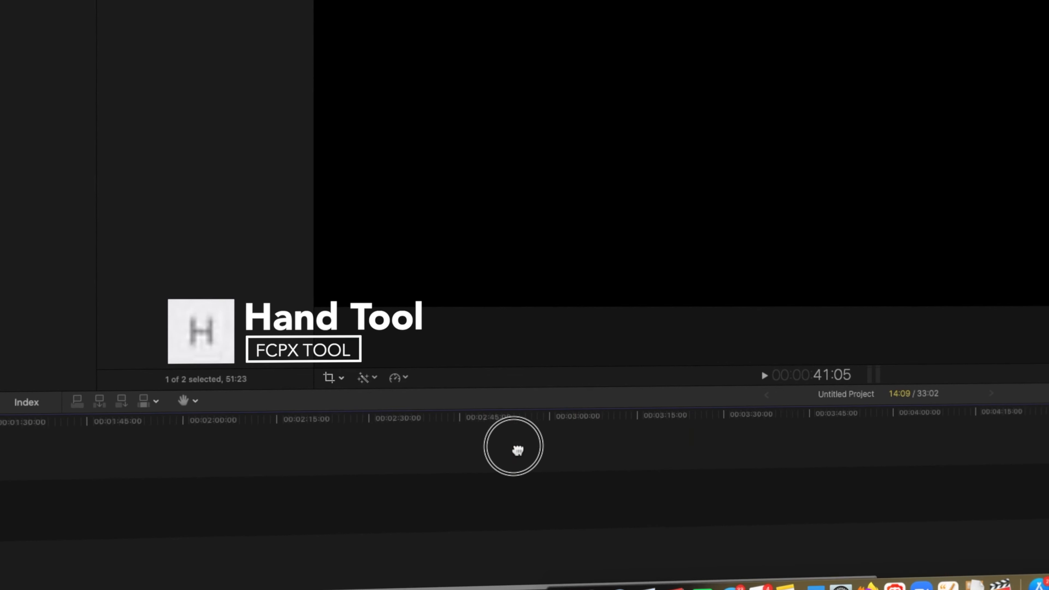
drag(513, 447, 853, 464)
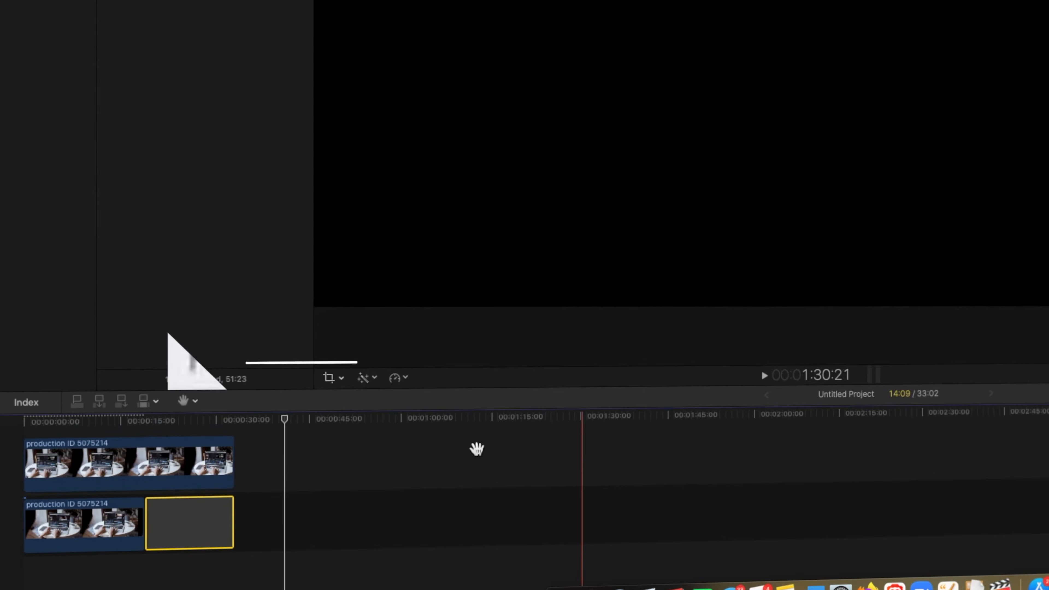
Switch to the Zoom tool and magnify the timeline repeatedly over the upper clip, down to one-second ruler intervals
click(195, 401)
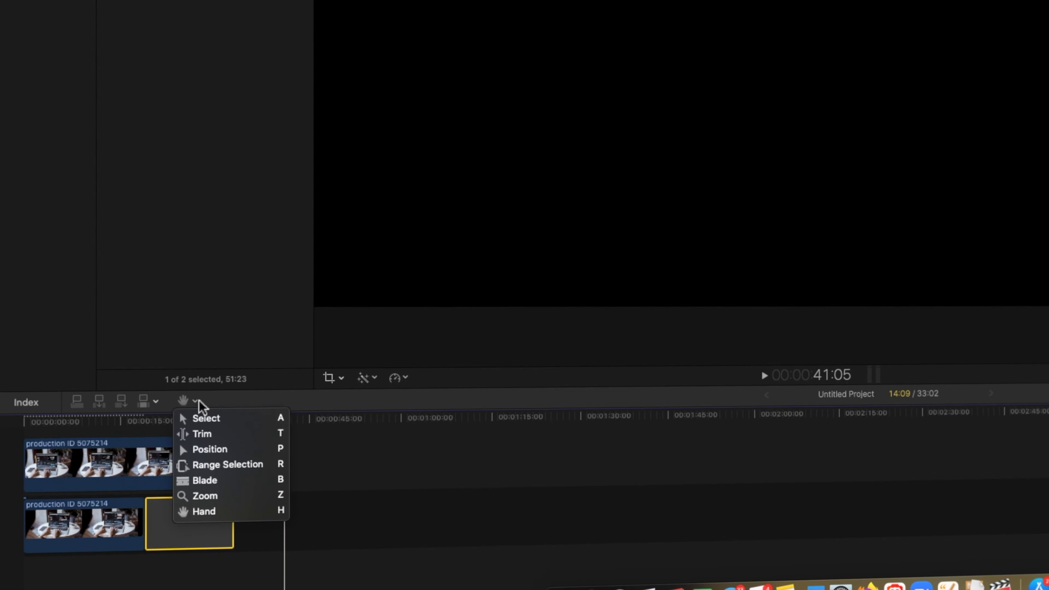
click(213, 496)
click(133, 449)
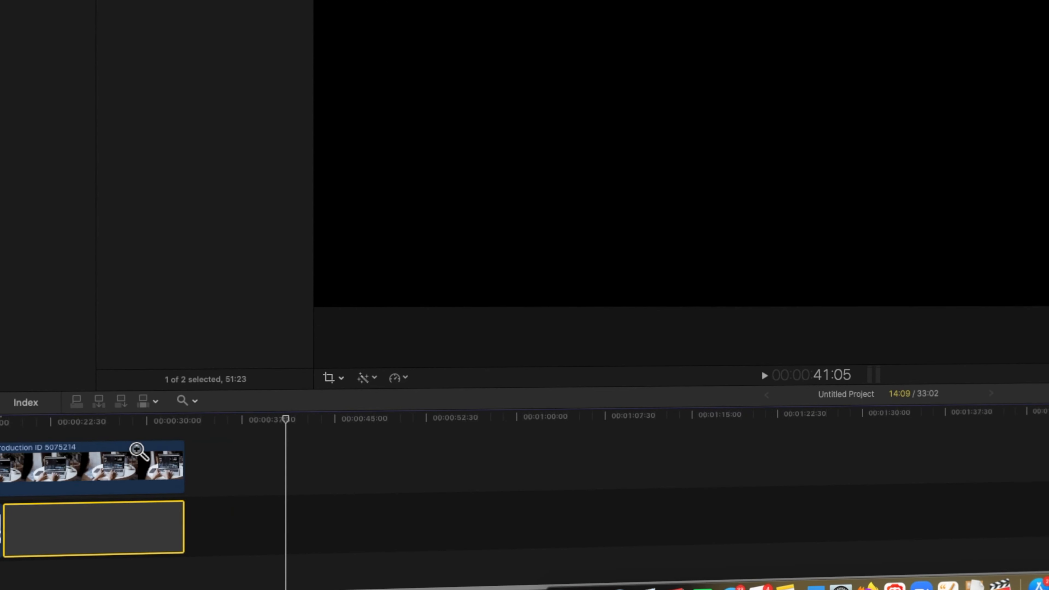
click(136, 450)
scroll(137, 448, left, 10)
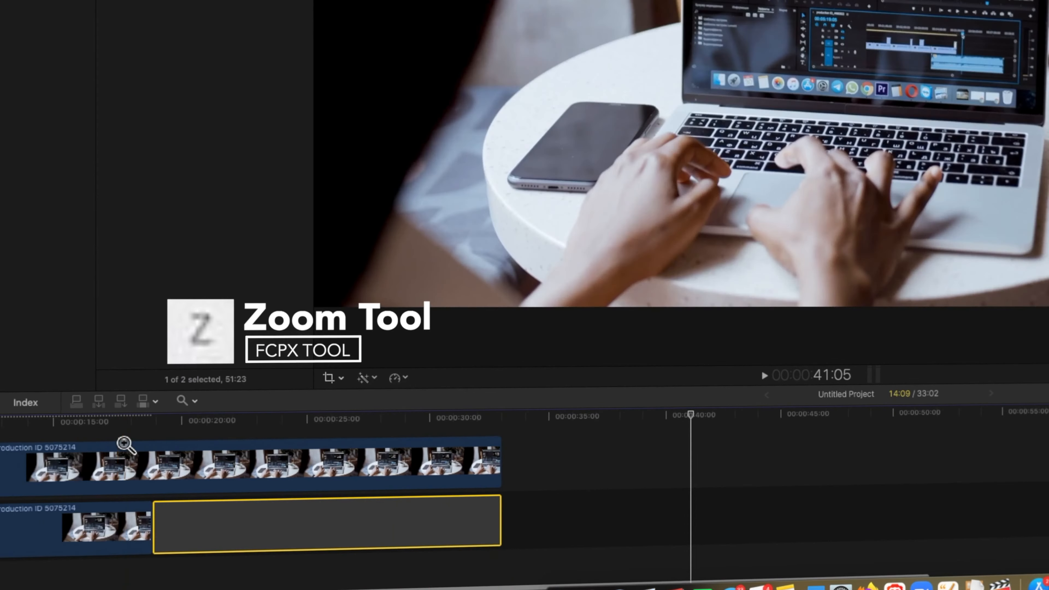
click(126, 444)
scroll(127, 443, left, 6)
scroll(129, 445, left, 12)
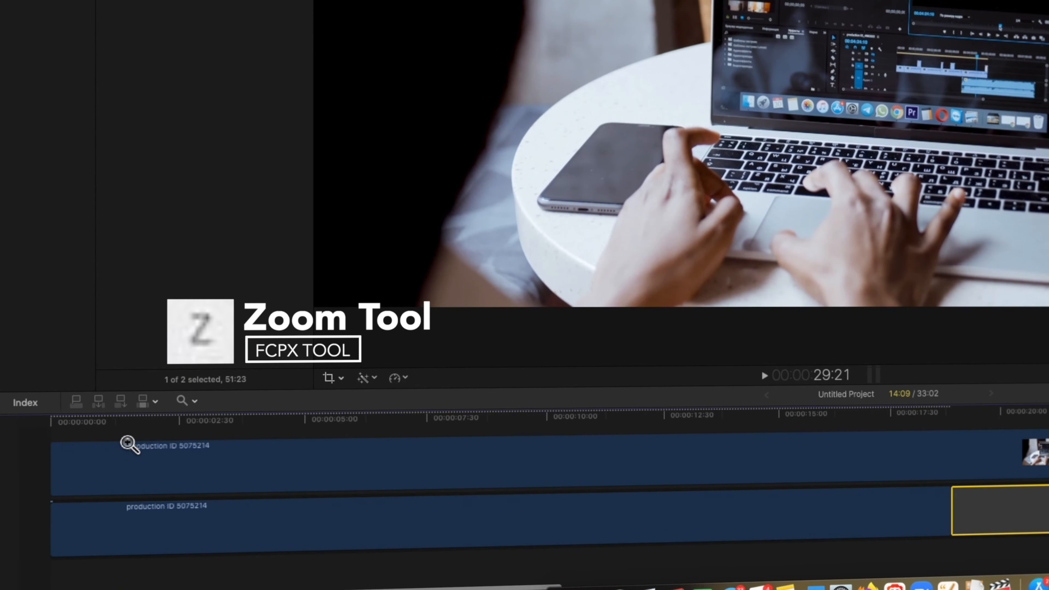
click(216, 444)
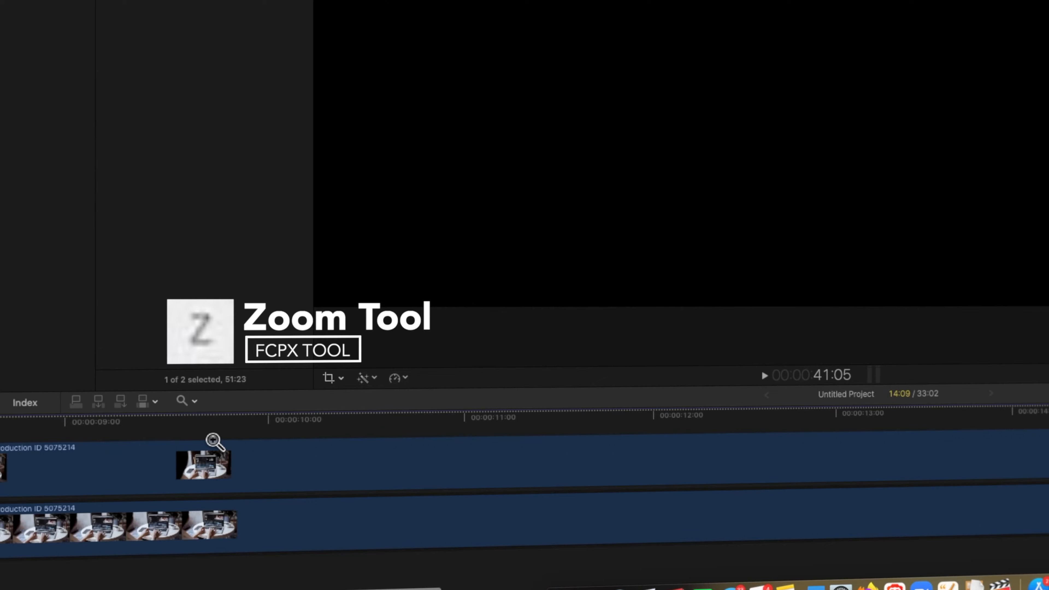
click(215, 442)
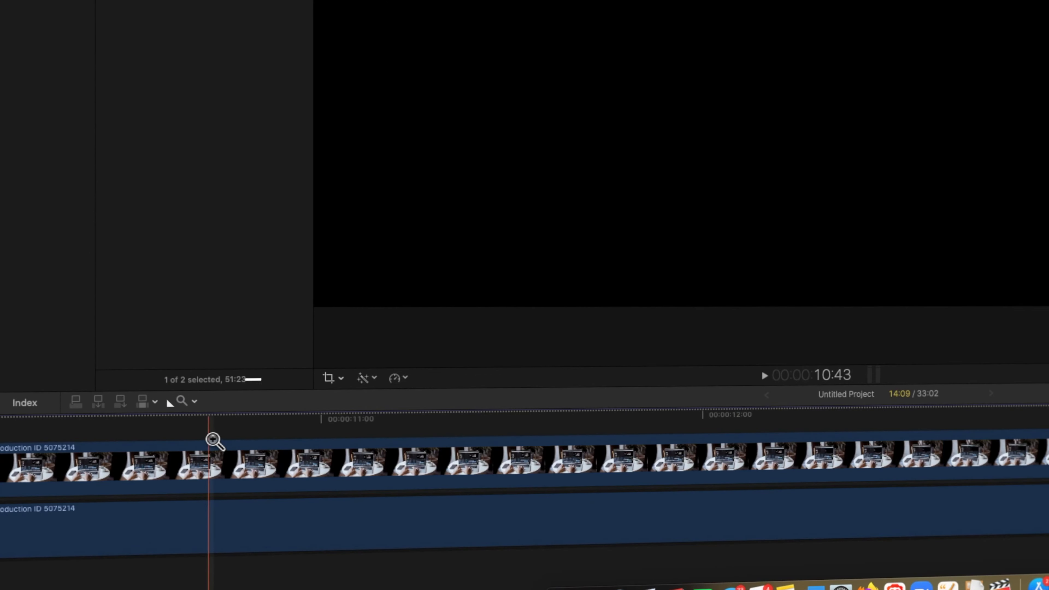
Zoom the timeline back out to show both clips and the gap in full, and return to the Select tool
key(shift+z)
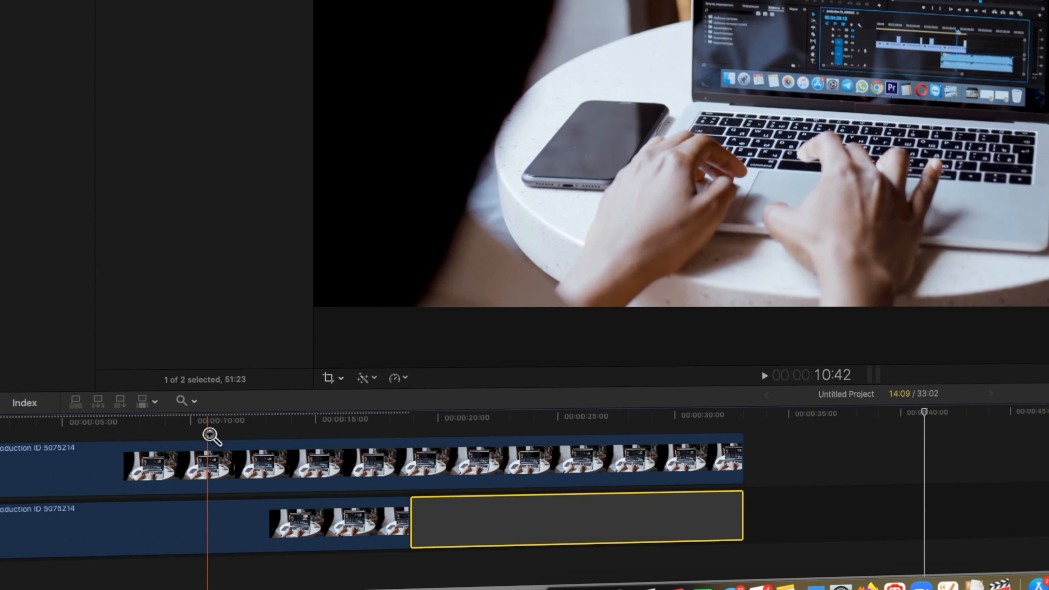
key(a)
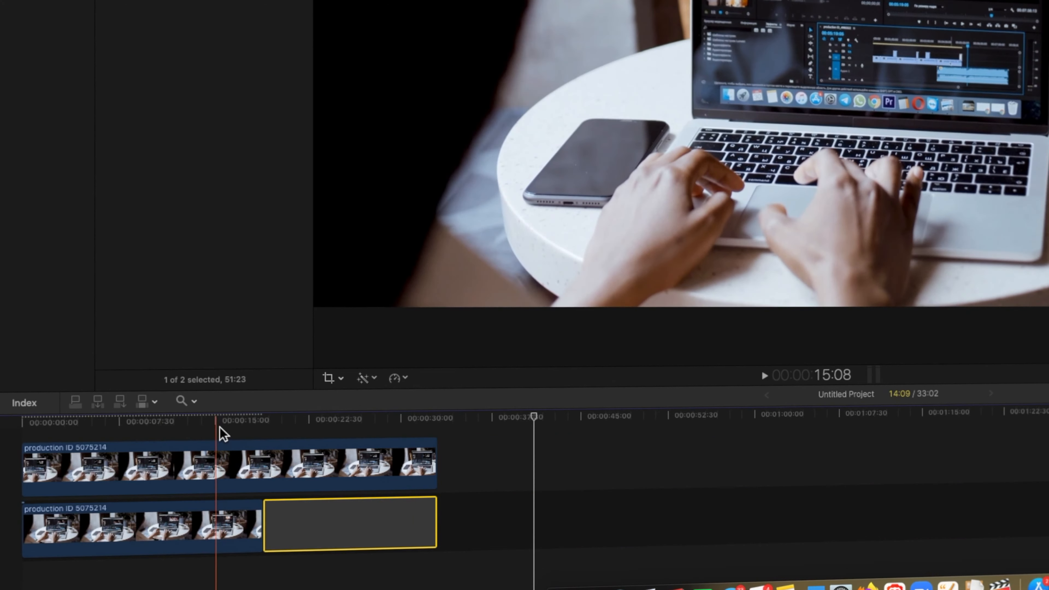
key(super+minus)
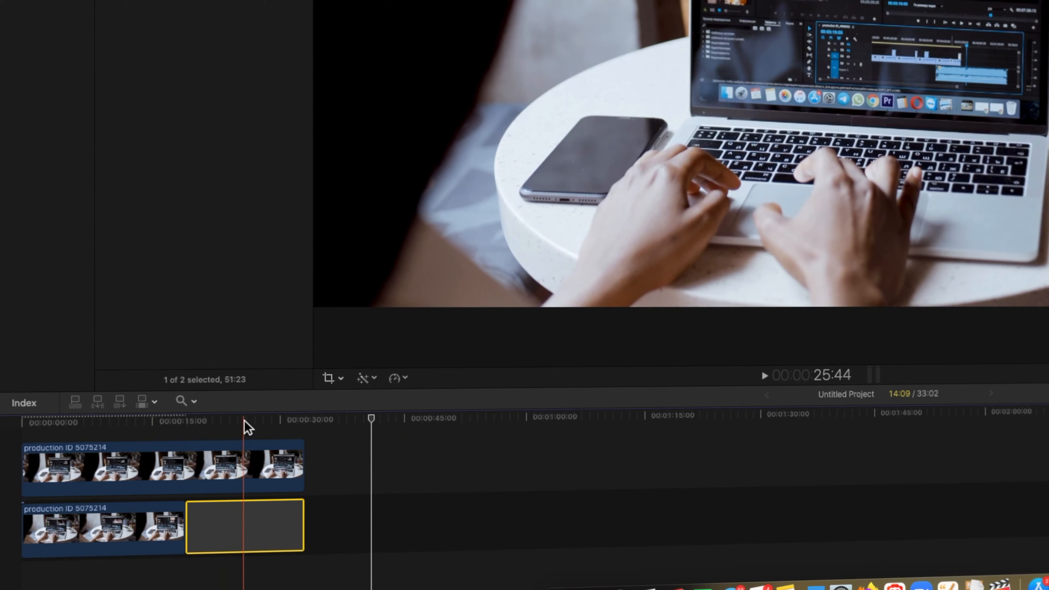
key(a)
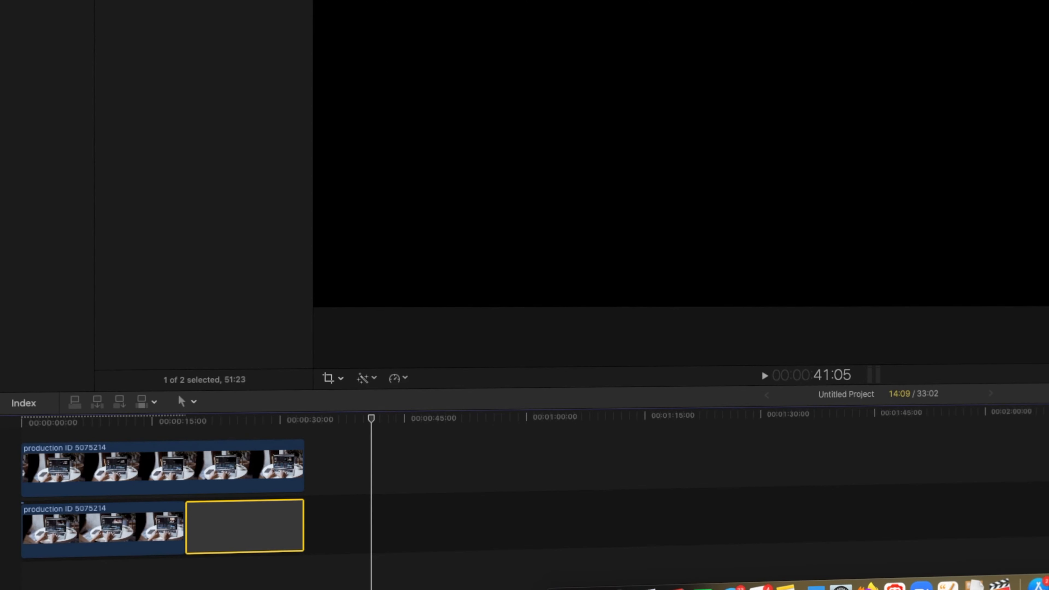
Decrease and increase the clip height in the timeline, ending with small thumbnails on both clips
key(shift+super+minus)
key(shift+super+minus)
key(shift+super+equal)
key(shift+super+equal)
key(shift+super+equal)
key(shift+super+equal)
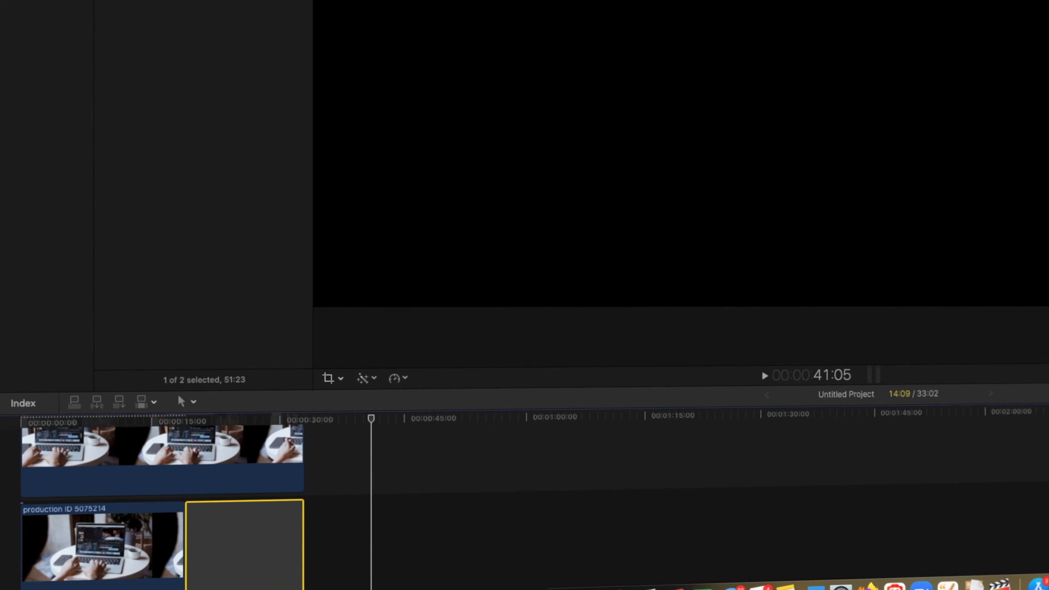
key(shift+super+minus)
key(shift+super+minus)
key(shift+super+minus)
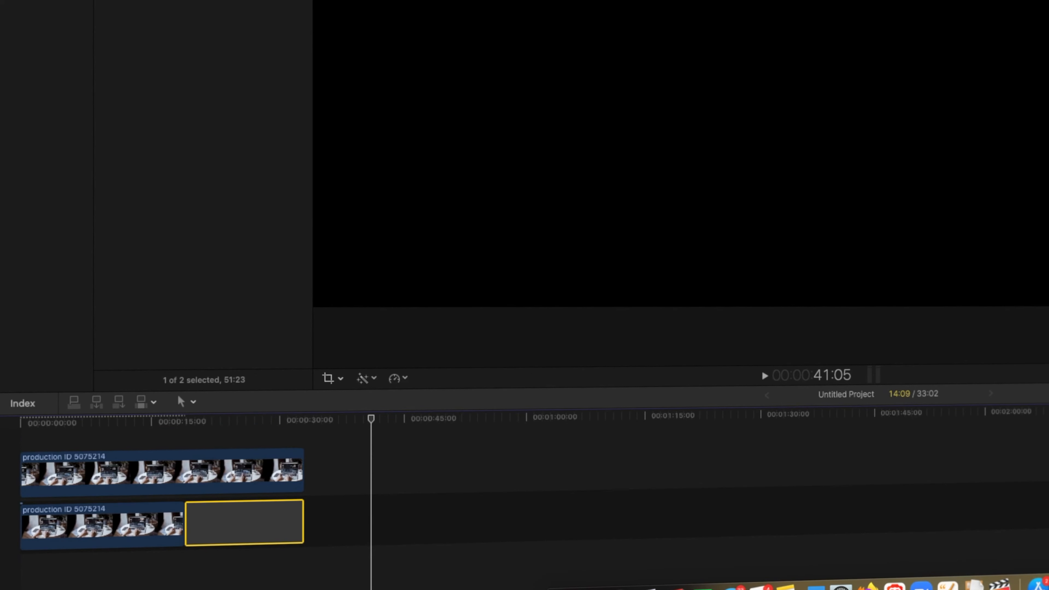
Try the zoom control in the clip appearance options, and place the playhead at 27:22 over the upper clip
mouse_move(954, 353)
mouse_down()
mouse_move(995, 354)
mouse_move(945, 352)
mouse_up()
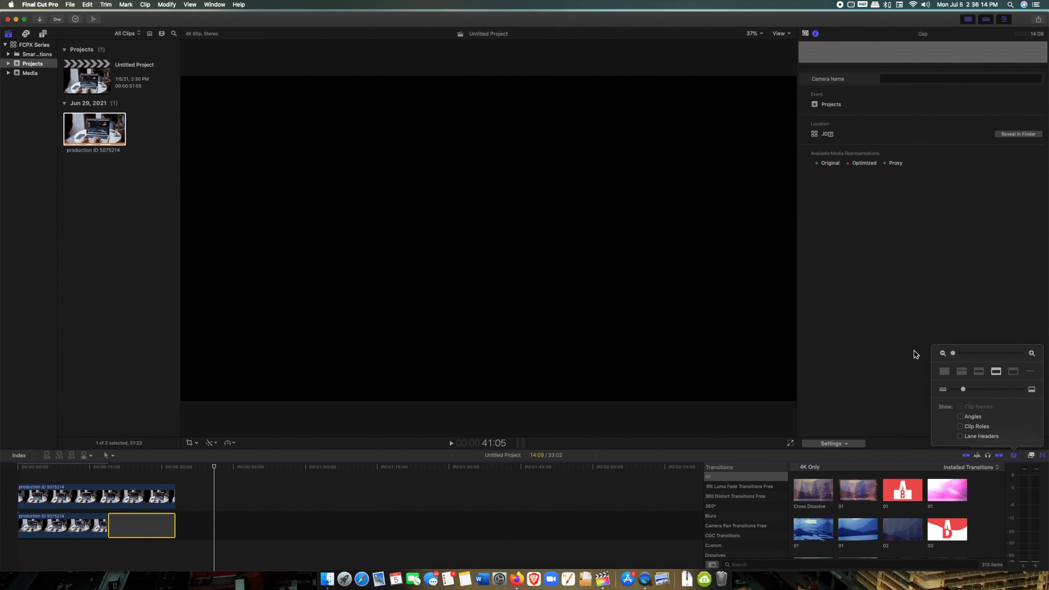
click(149, 494)
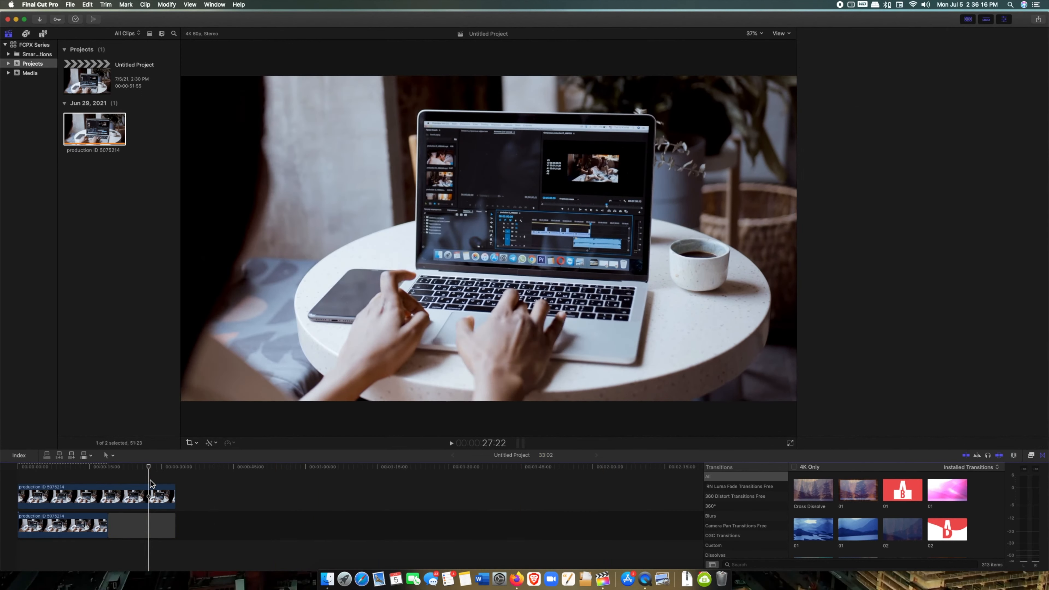